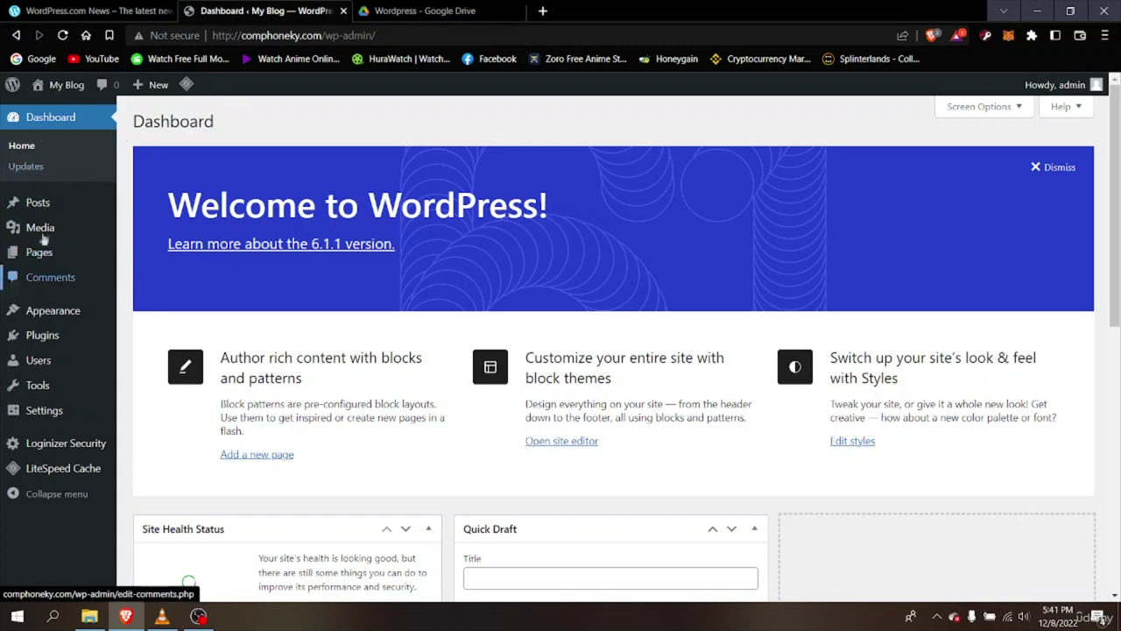
- Examine the dashboard options available for posts, media, pages, comments, appearance, plugins, users, tools and settings
{"action": "mouse_move", "coordinate": [51, 209]}
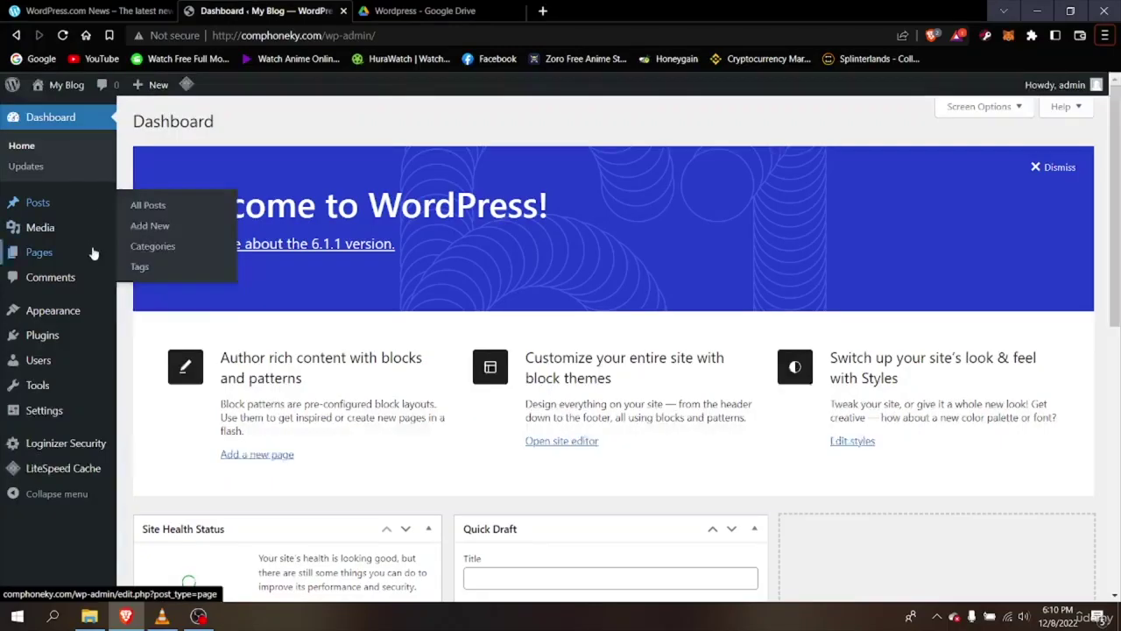
{"action": "mouse_move", "coordinate": [70, 233]}
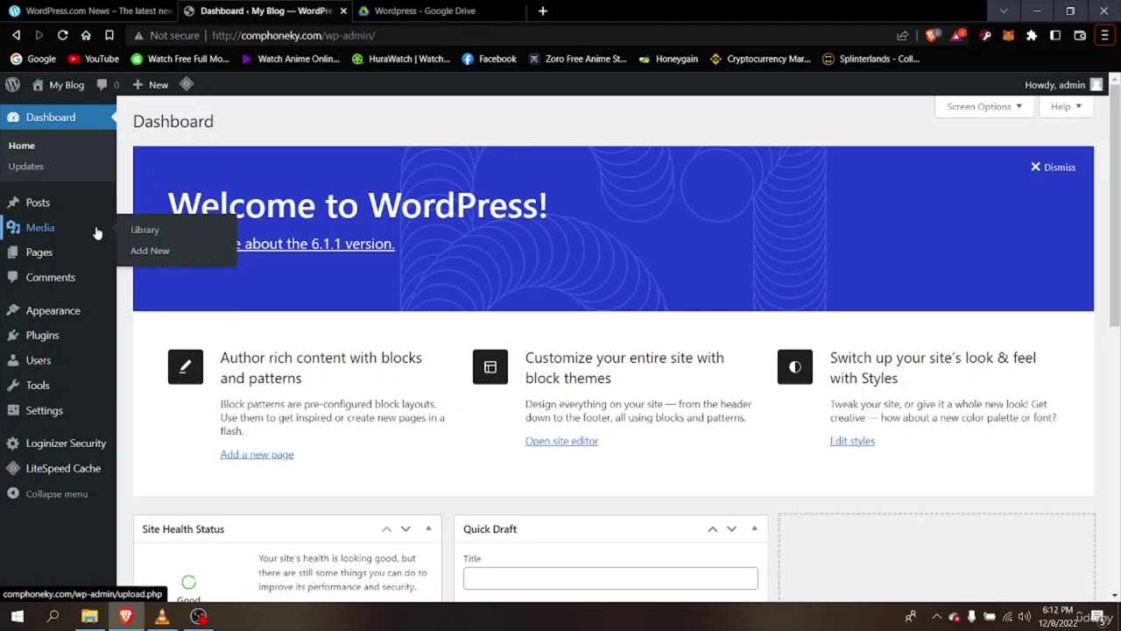
{"action": "mouse_move", "coordinate": [67, 263]}
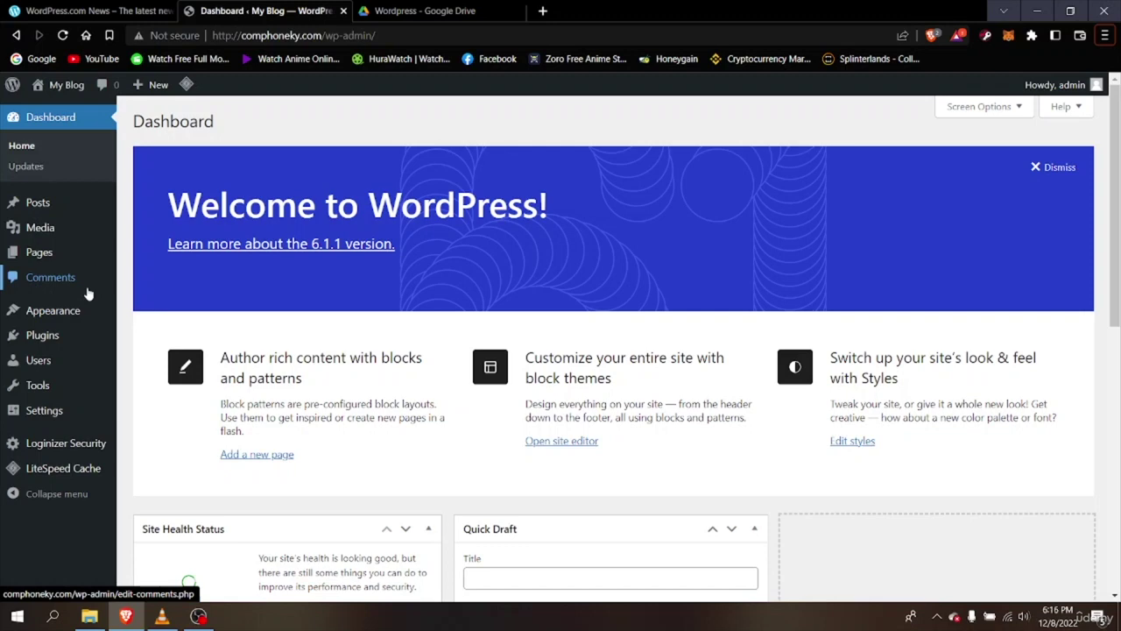
{"action": "mouse_move", "coordinate": [67, 318]}
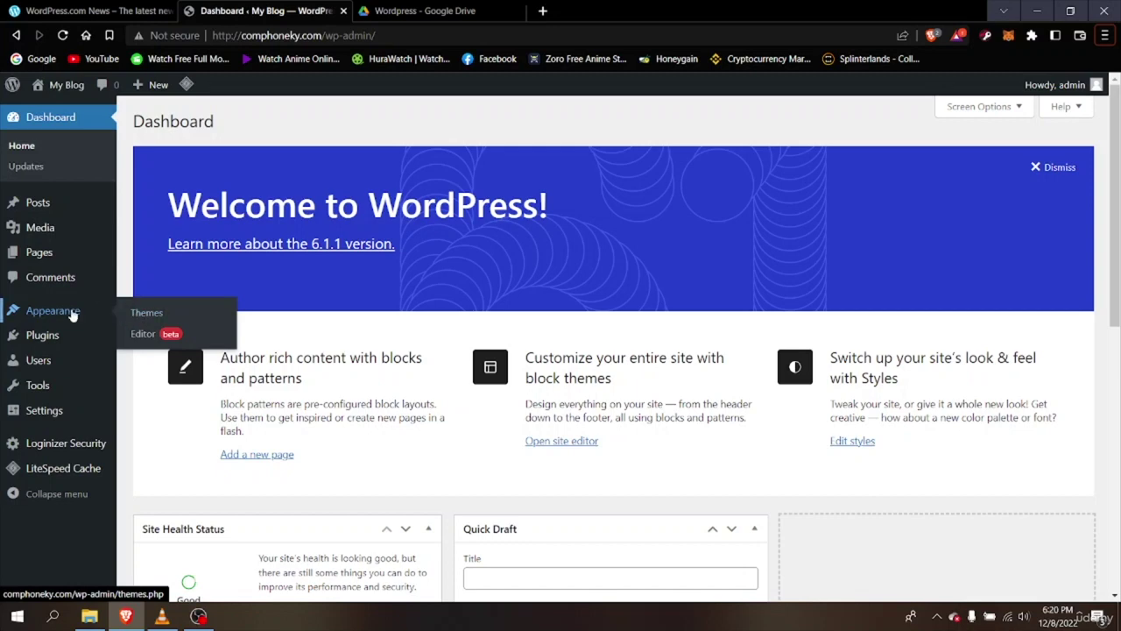
{"action": "mouse_move", "coordinate": [50, 342]}
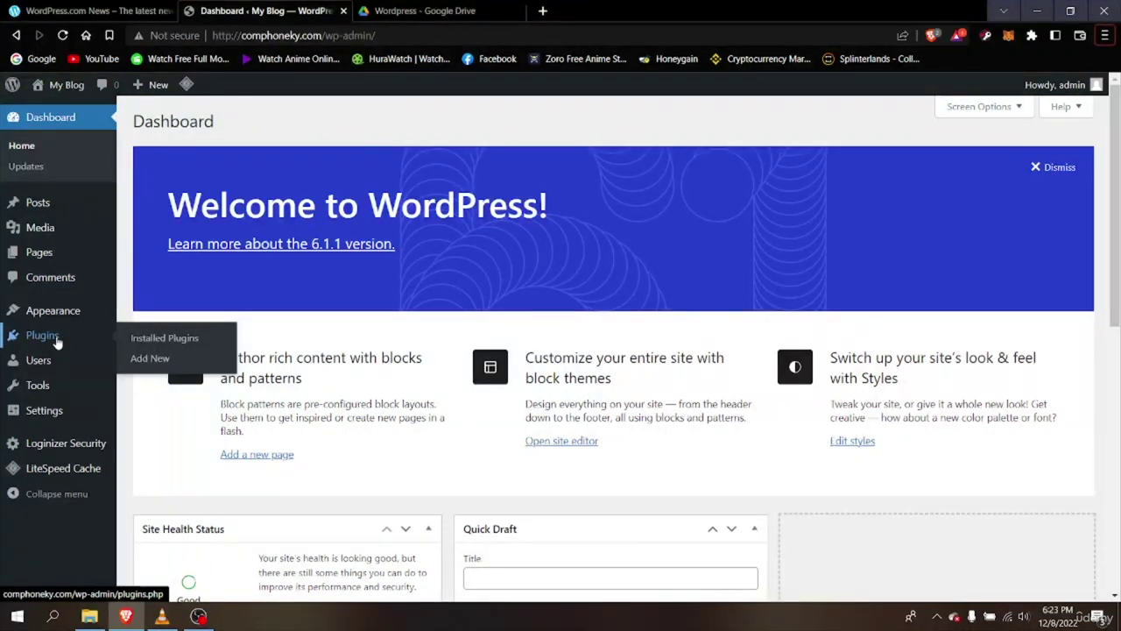
{"action": "mouse_move", "coordinate": [70, 369]}
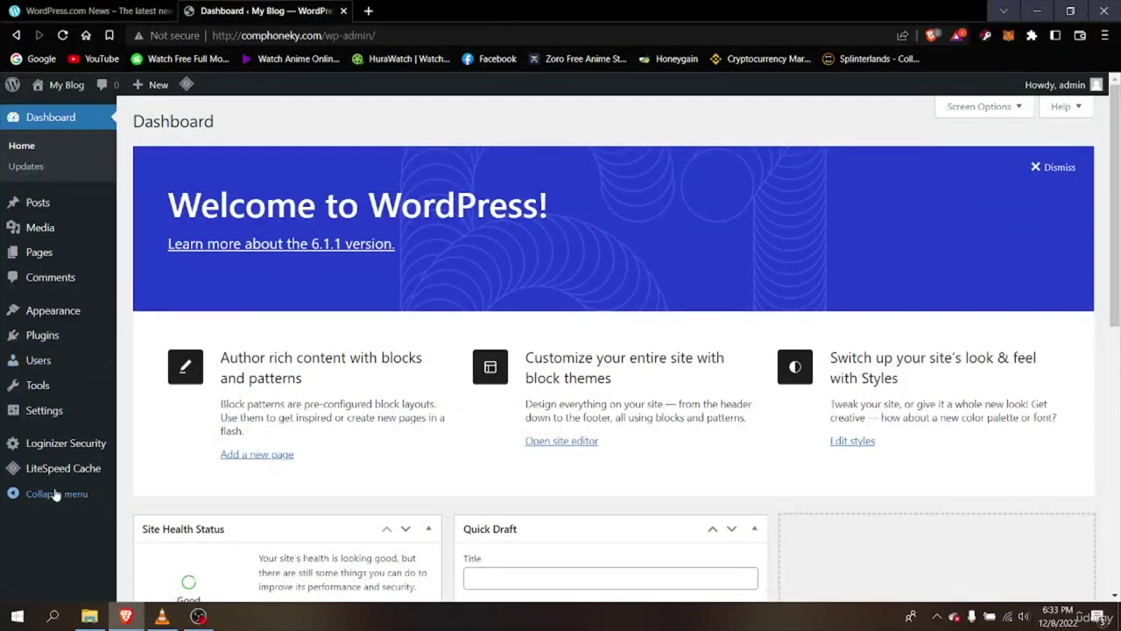
{"action": "mouse_move", "coordinate": [50, 394]}
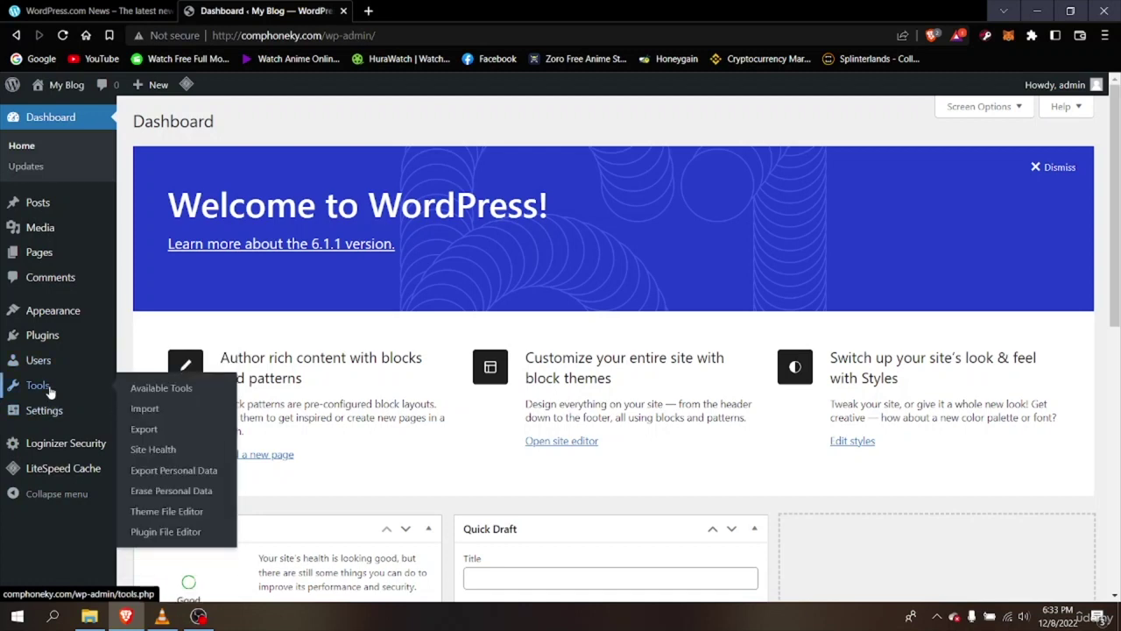
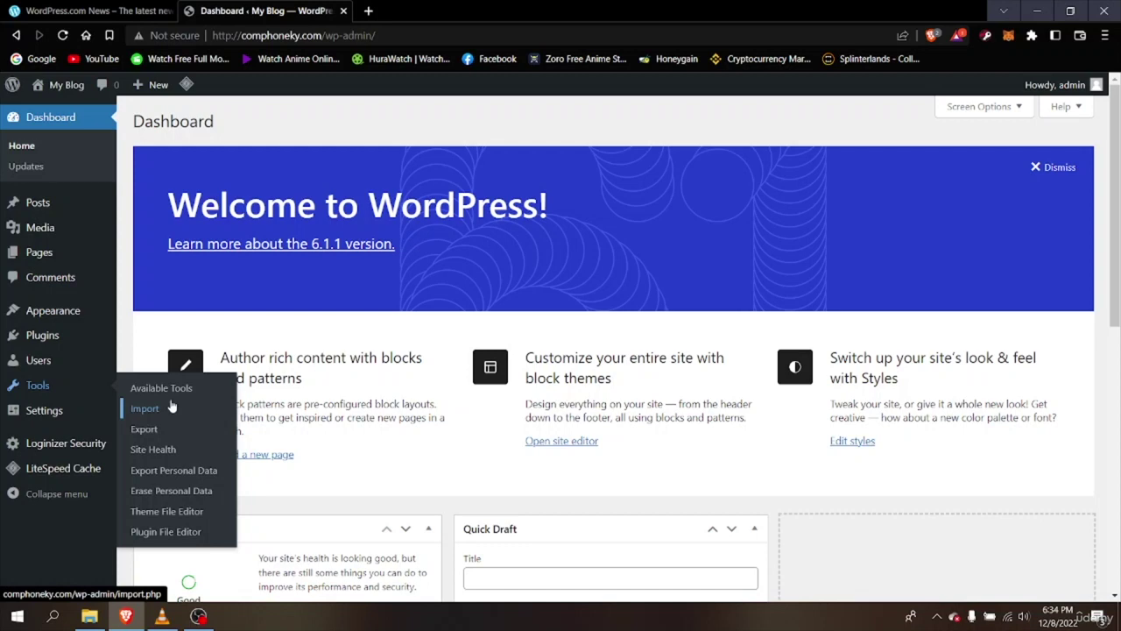
{"action": "mouse_move", "coordinate": [92, 415]}
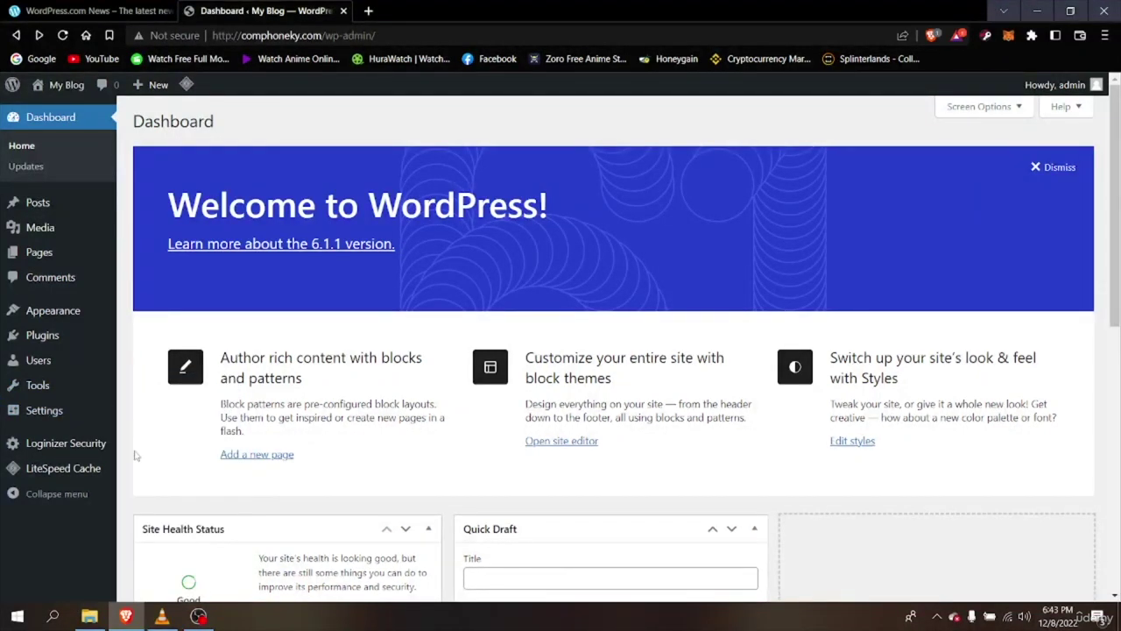
{"action": "mouse_move", "coordinate": [68, 355]}
- Open the General settings and review the site title, addresses, membership, language, timezone, date and time formats, and week start options
{"action": "mouse_move", "coordinate": [48, 410]}
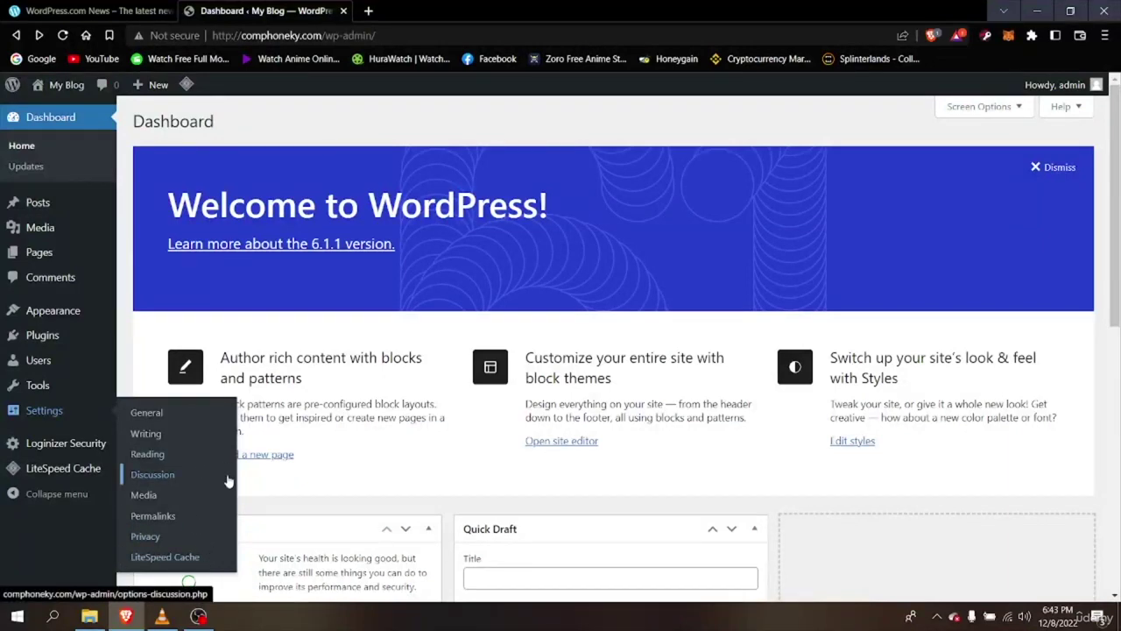
{"action": "left_click", "coordinate": [158, 420]}
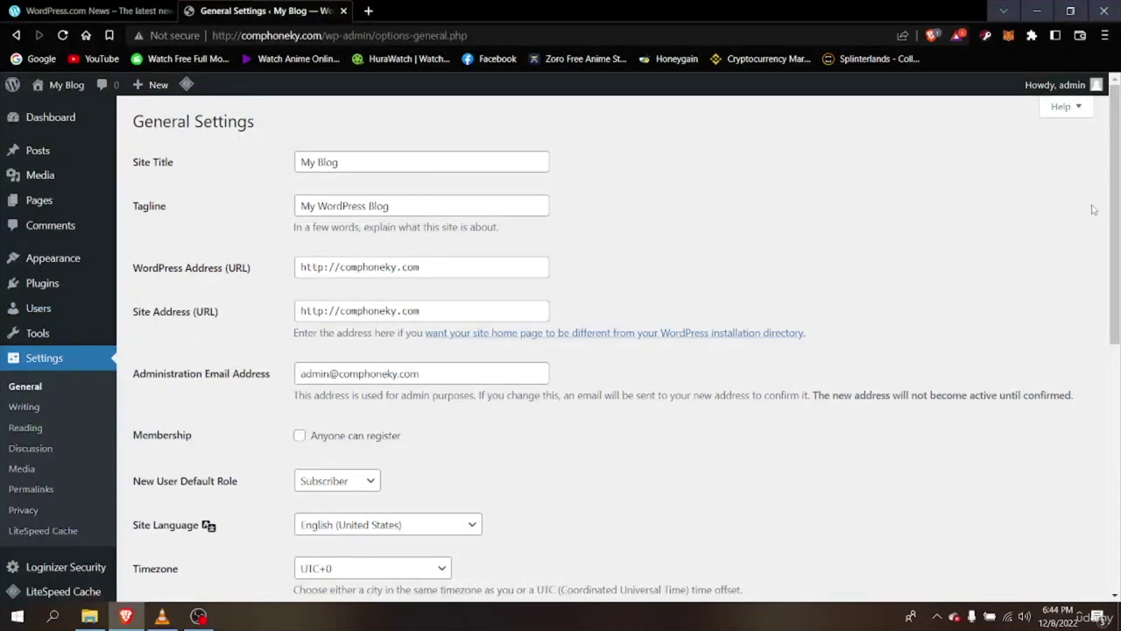
{"action": "left_click_drag", "start_coordinate": [1116, 210], "coordinate": [1117, 278]}
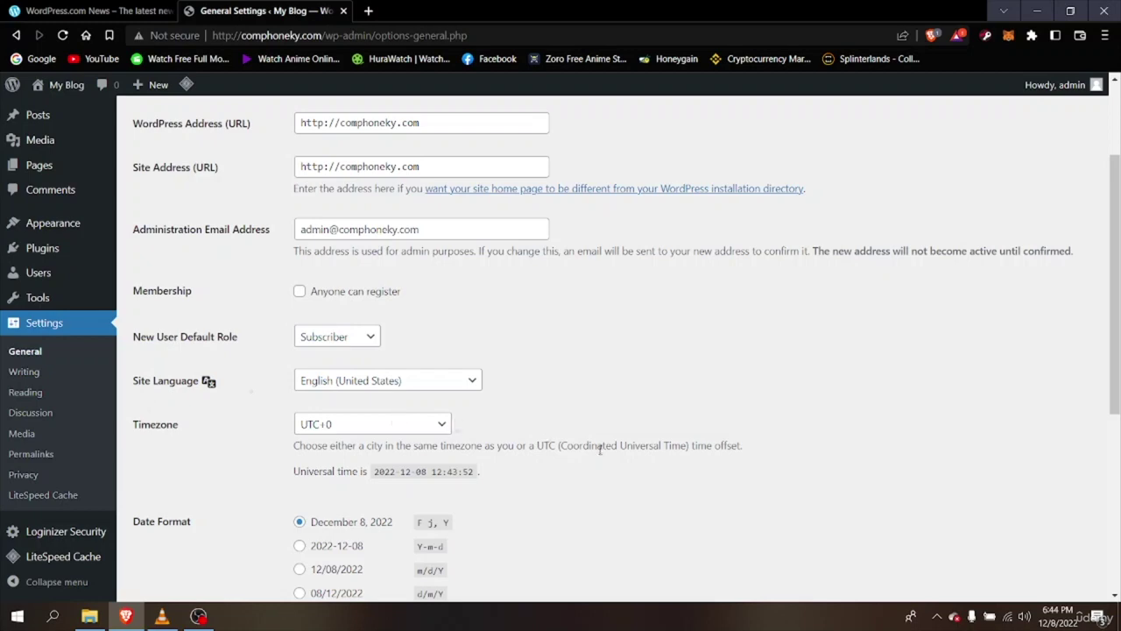
{"action": "scroll", "coordinate": [915, 375], "scroll_direction": "down", "scroll_amount": 2}
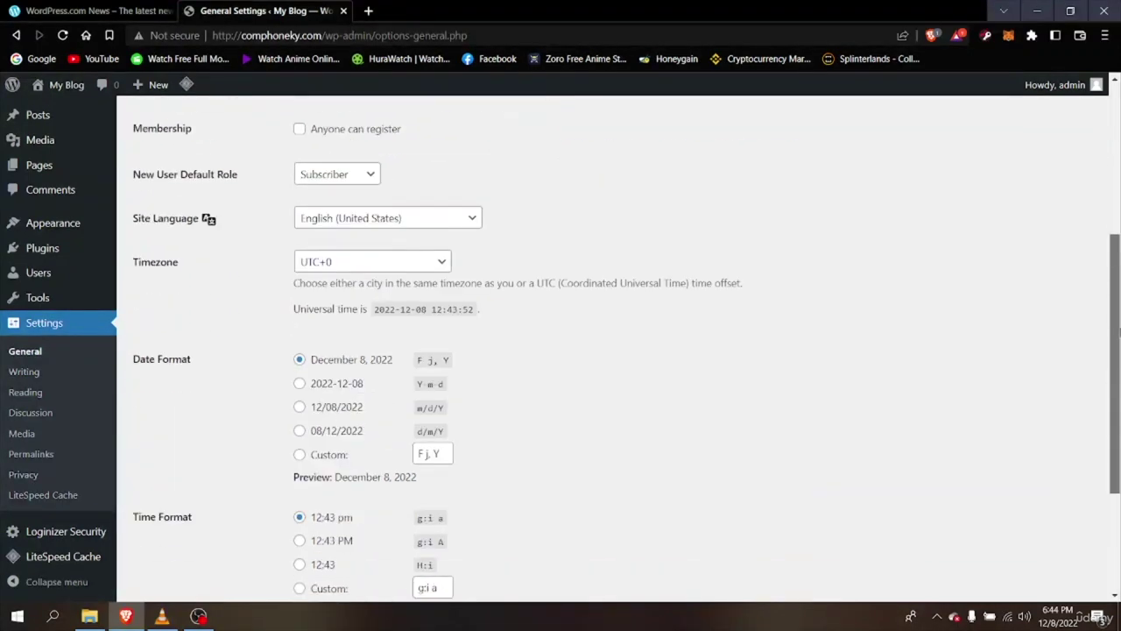
{"action": "scroll", "coordinate": [709, 392], "scroll_direction": "up", "scroll_amount": 2}
{"action": "left_click_drag", "start_coordinate": [1117, 353], "coordinate": [1118, 531]}
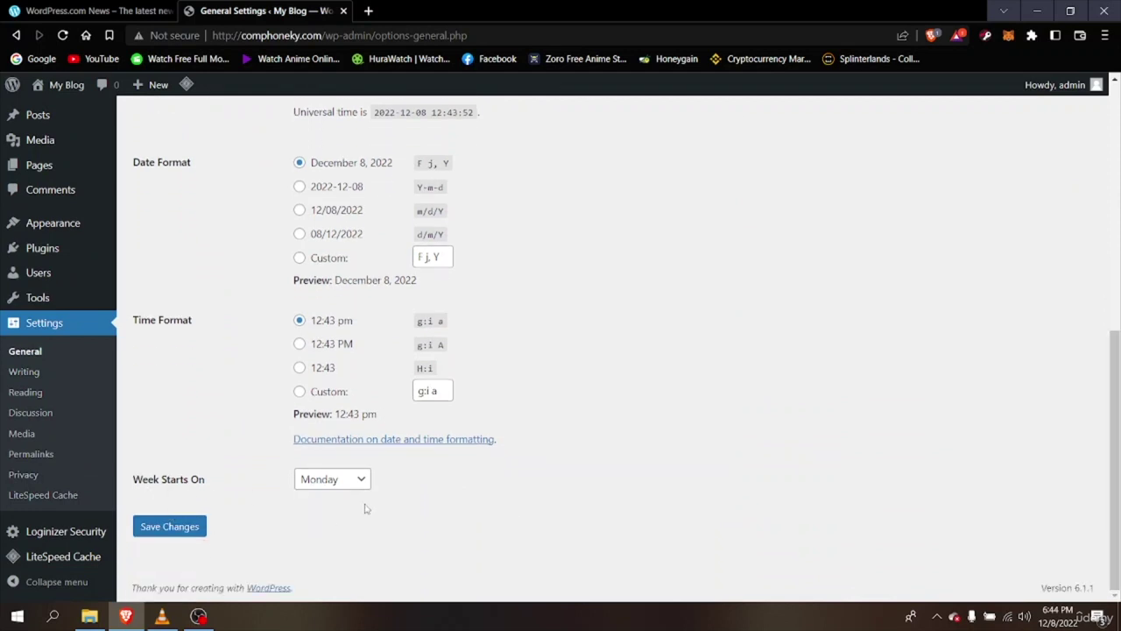
{"action": "left_click", "coordinate": [322, 483]}
{"action": "left_click", "coordinate": [551, 520]}
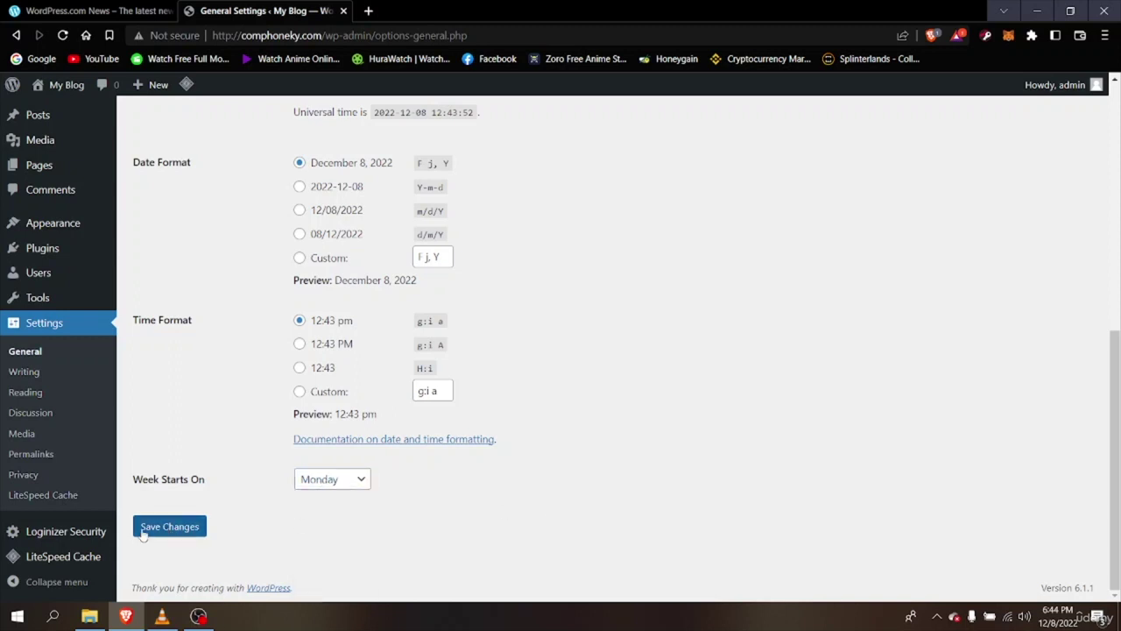
{"action": "left_click", "coordinate": [187, 530]}
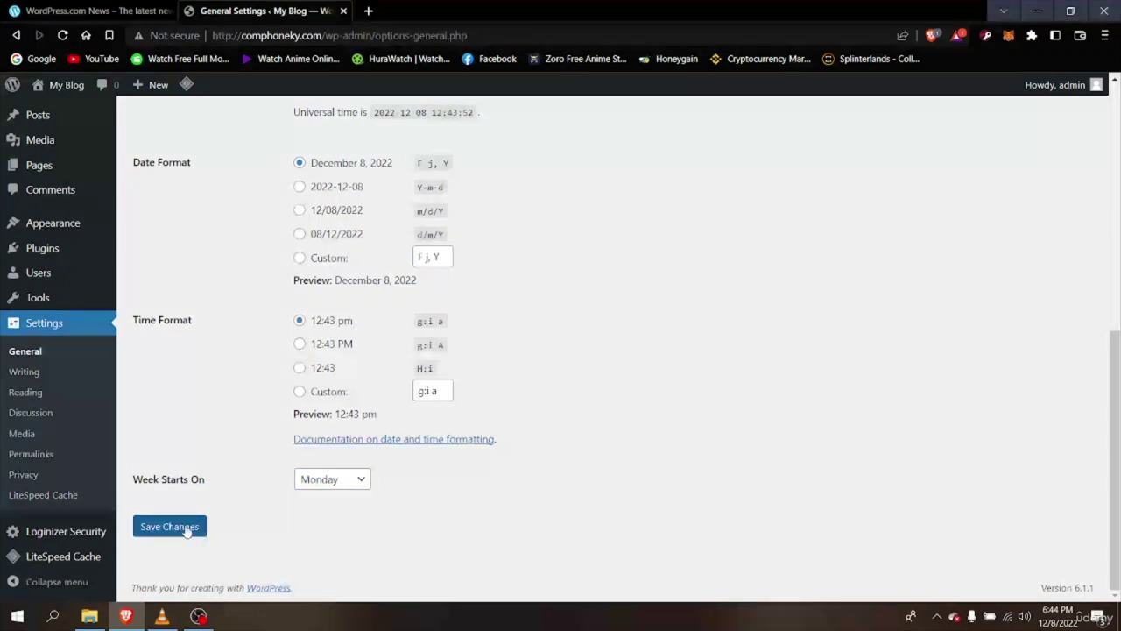
{"action": "scroll", "coordinate": [786, 440], "scroll_direction": "up", "scroll_amount": 5}
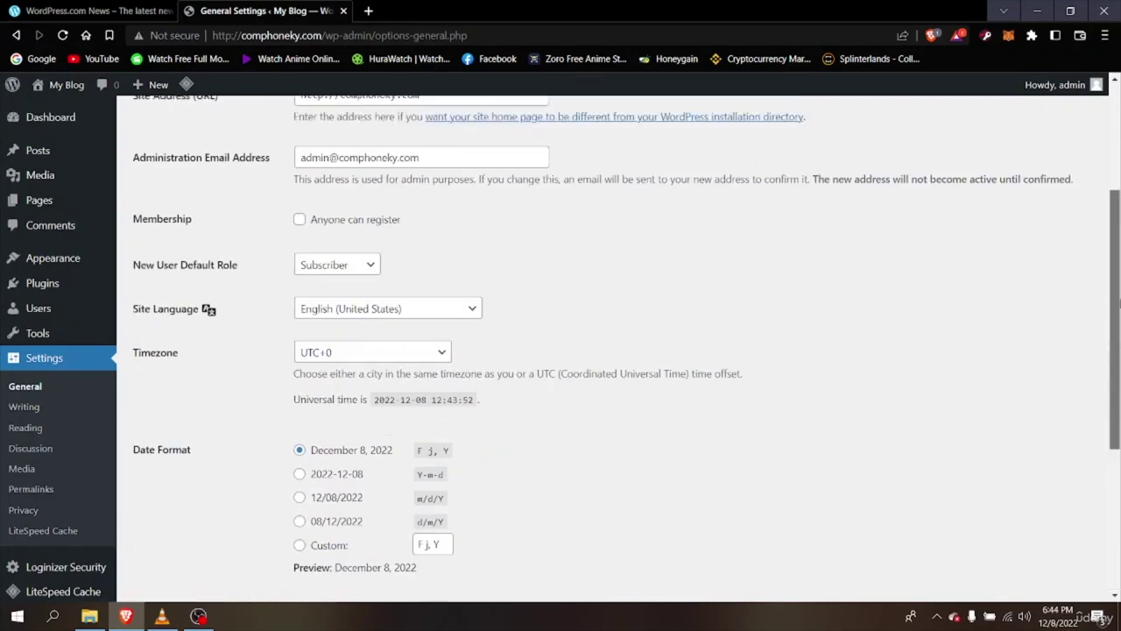
{"action": "scroll", "coordinate": [824, 288], "scroll_direction": "up", "scroll_amount": 1}
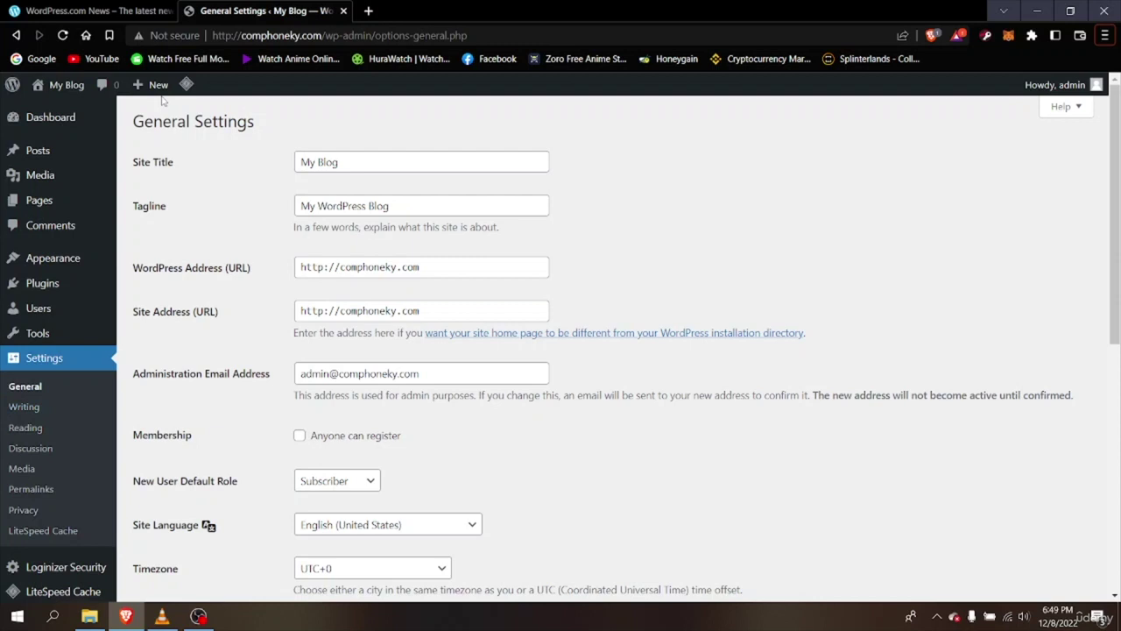
- Return to the dashboard, open the Writing settings in a new browser tab, and review the post, email and update service options
{"action": "left_click", "coordinate": [16, 35]}
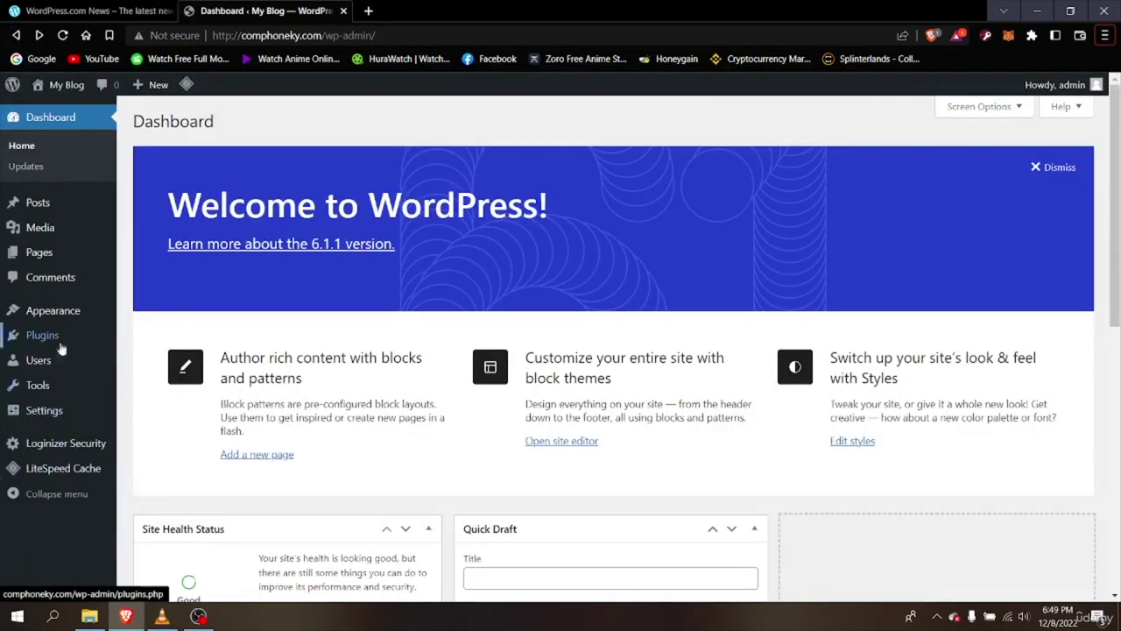
{"action": "mouse_move", "coordinate": [63, 415]}
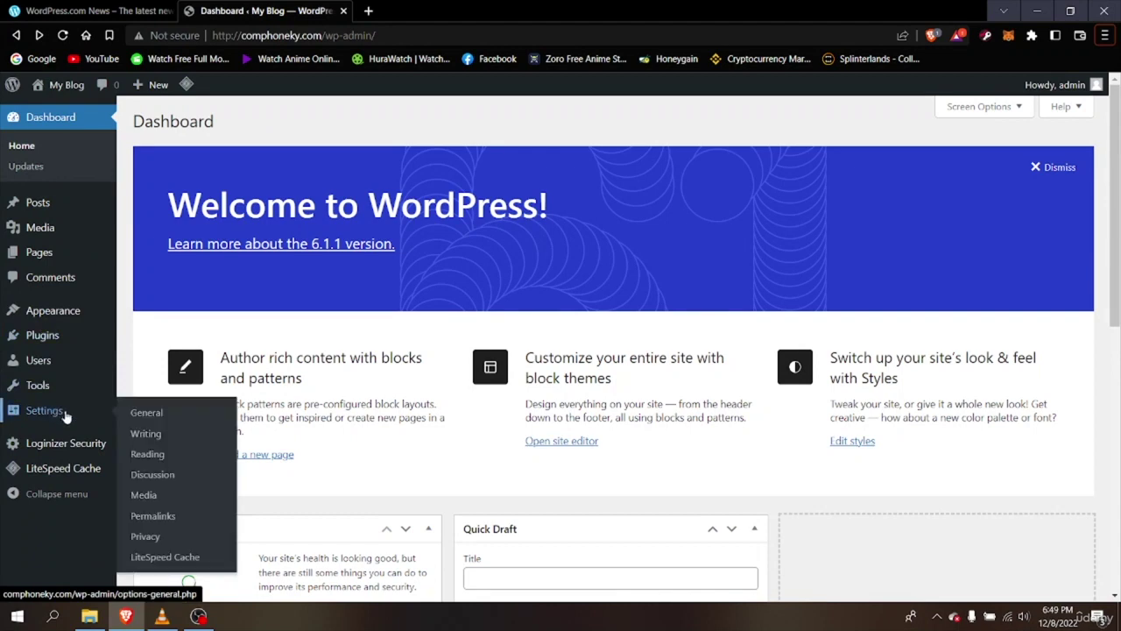
{"action": "right_click", "coordinate": [165, 443]}
{"action": "left_click", "coordinate": [189, 454]}
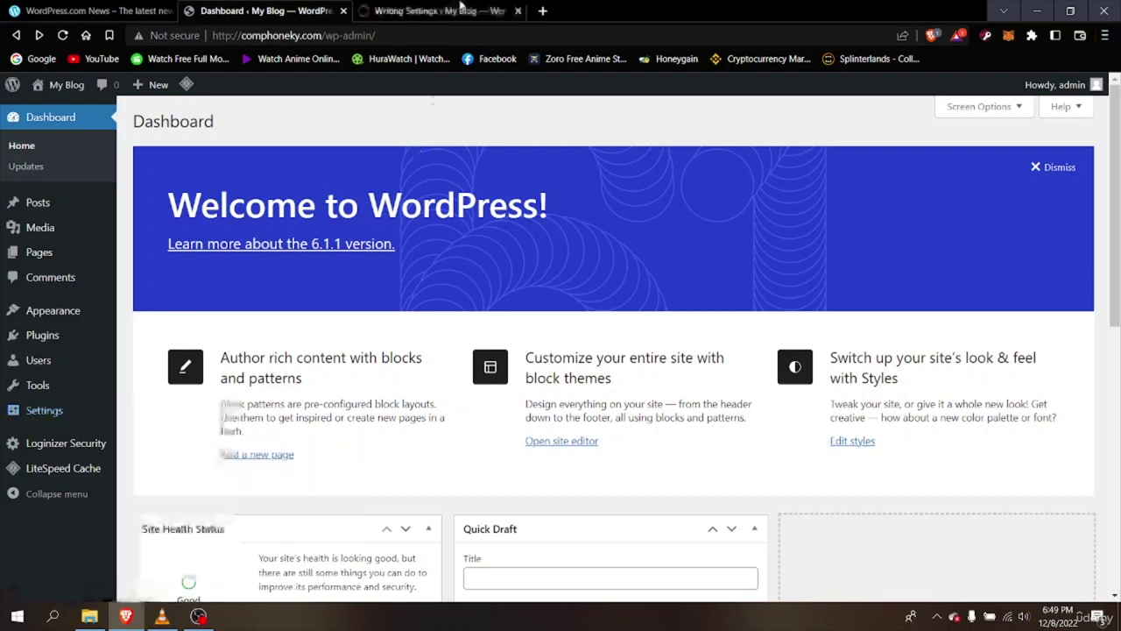
{"action": "left_click", "coordinate": [460, 6]}
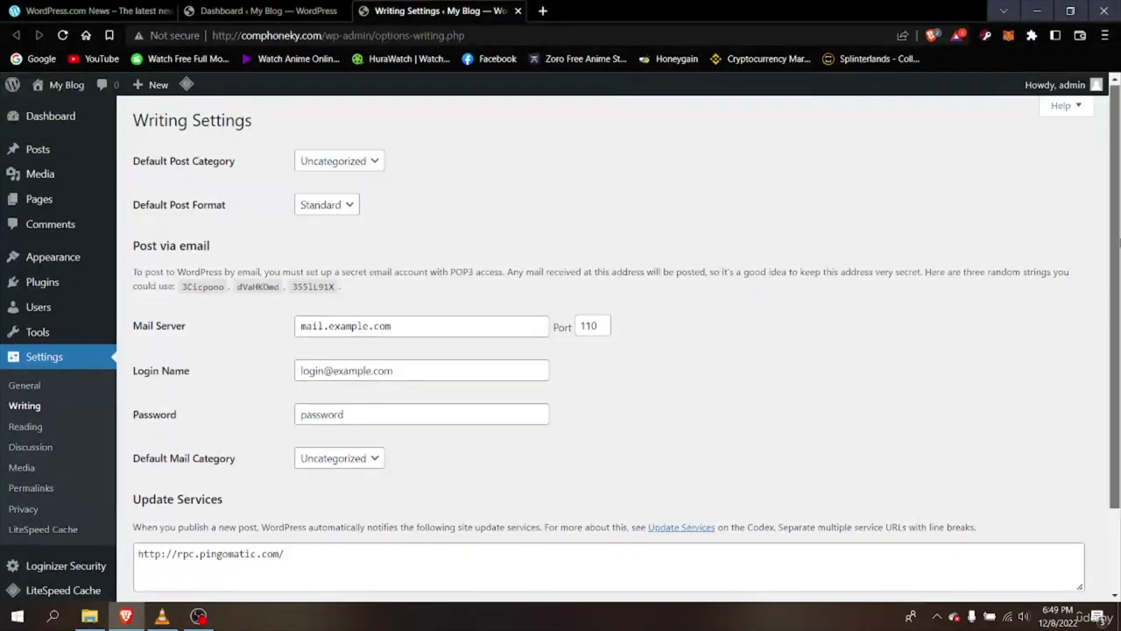
{"action": "scroll", "coordinate": [1118, 372], "scroll_direction": "down", "scroll_amount": 2}
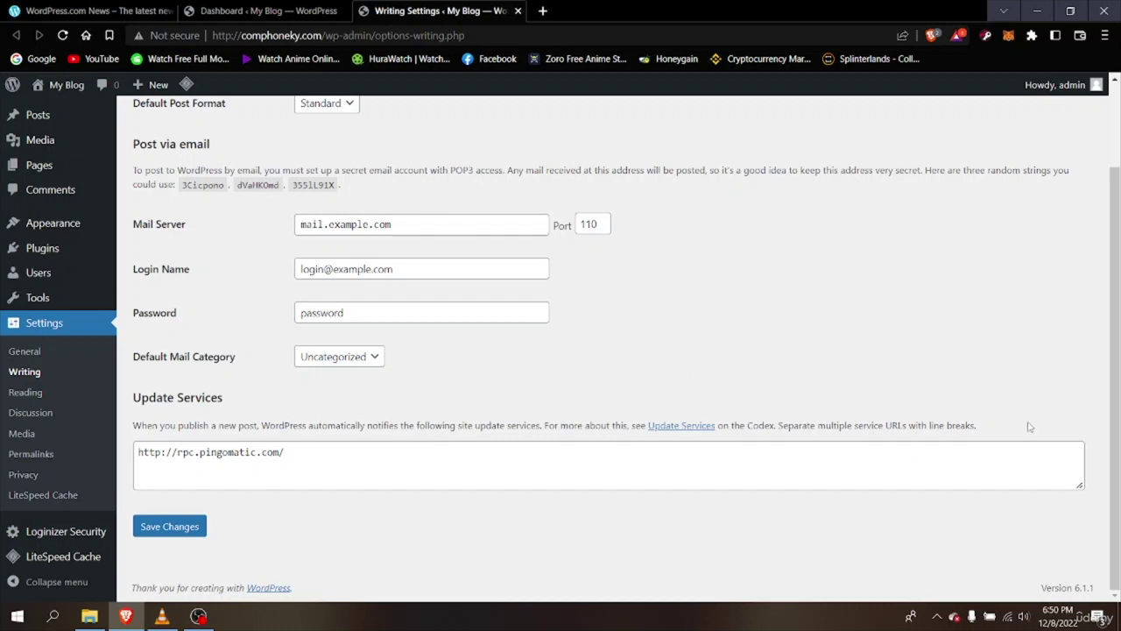
{"action": "scroll", "coordinate": [1115, 351], "scroll_direction": "up", "scroll_amount": 2}
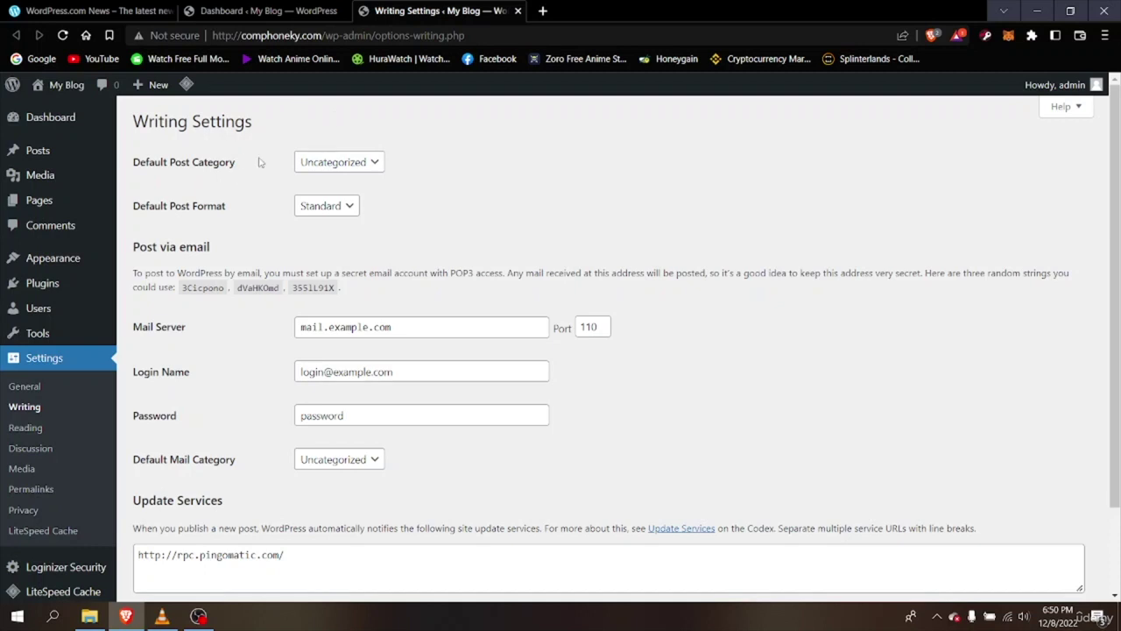
- Review the Reading settings and examine the Discussion settings from the default post options through comment moderation to the default avatar choices
{"action": "left_click", "coordinate": [50, 433]}
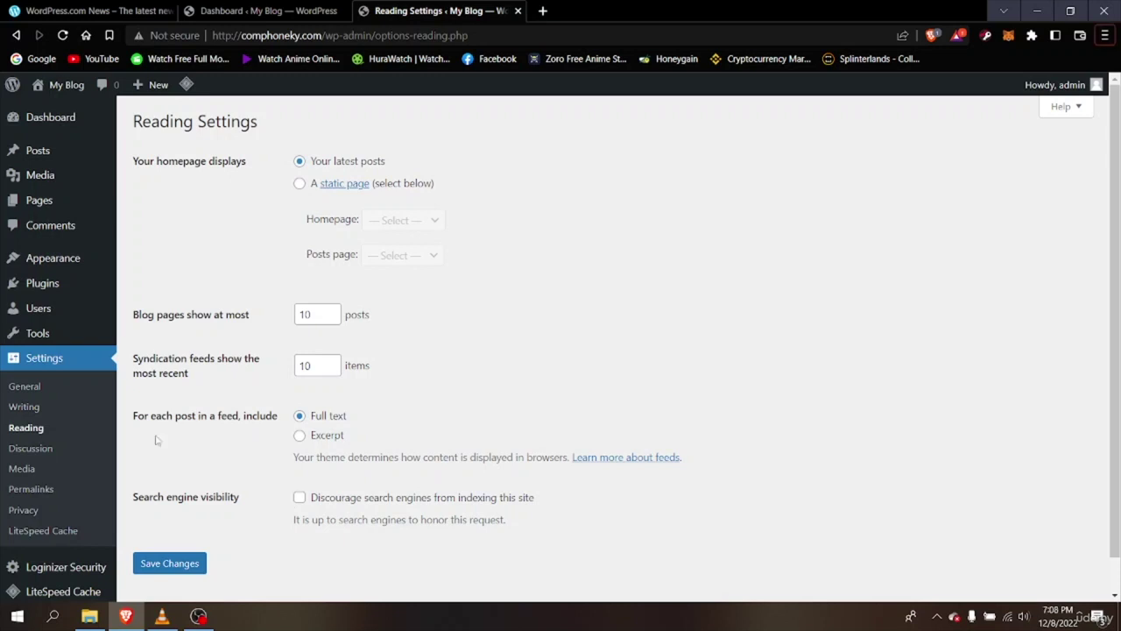
{"action": "left_click", "coordinate": [38, 453]}
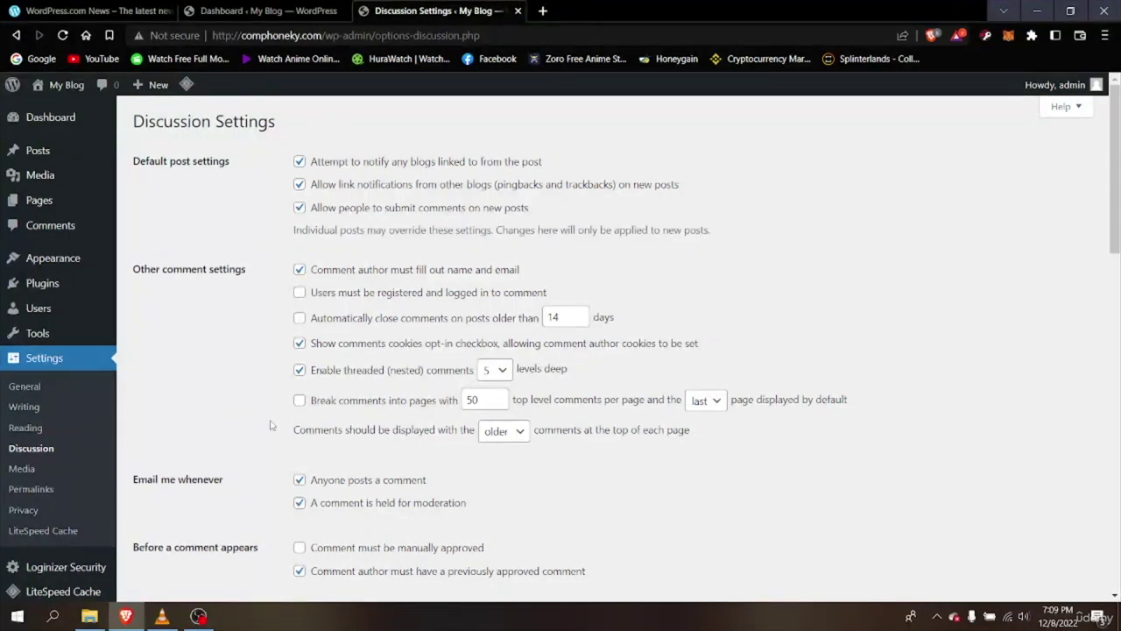
{"action": "scroll", "coordinate": [257, 502], "scroll_direction": "down", "scroll_amount": 2}
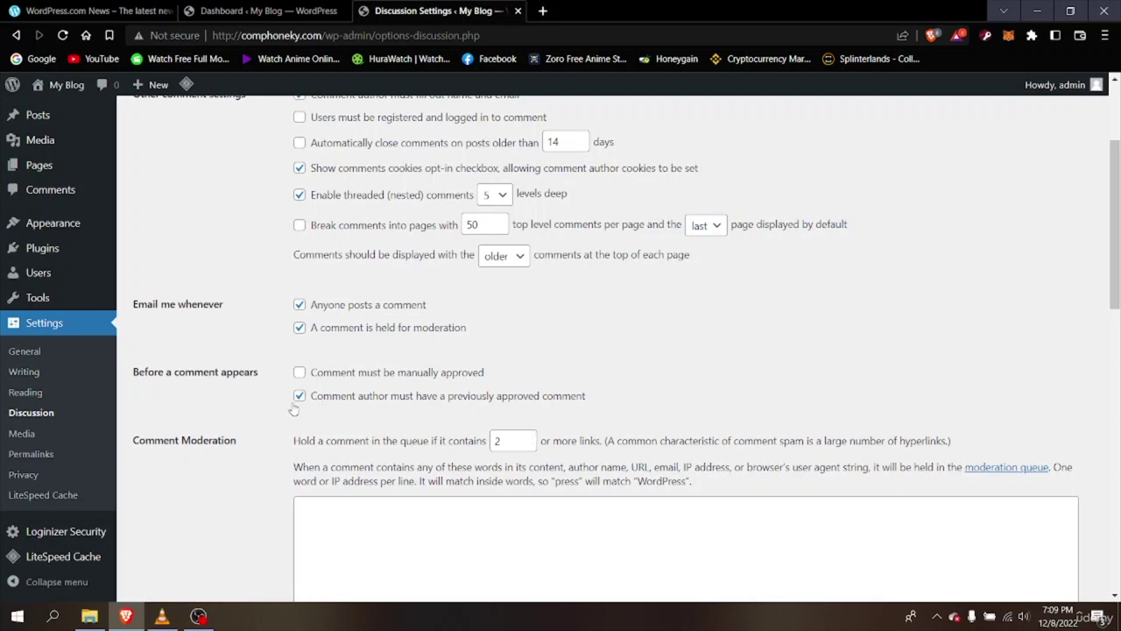
{"action": "scroll", "coordinate": [222, 473], "scroll_direction": "down", "scroll_amount": 1}
{"action": "scroll", "coordinate": [222, 474], "scroll_direction": "down", "scroll_amount": 5}
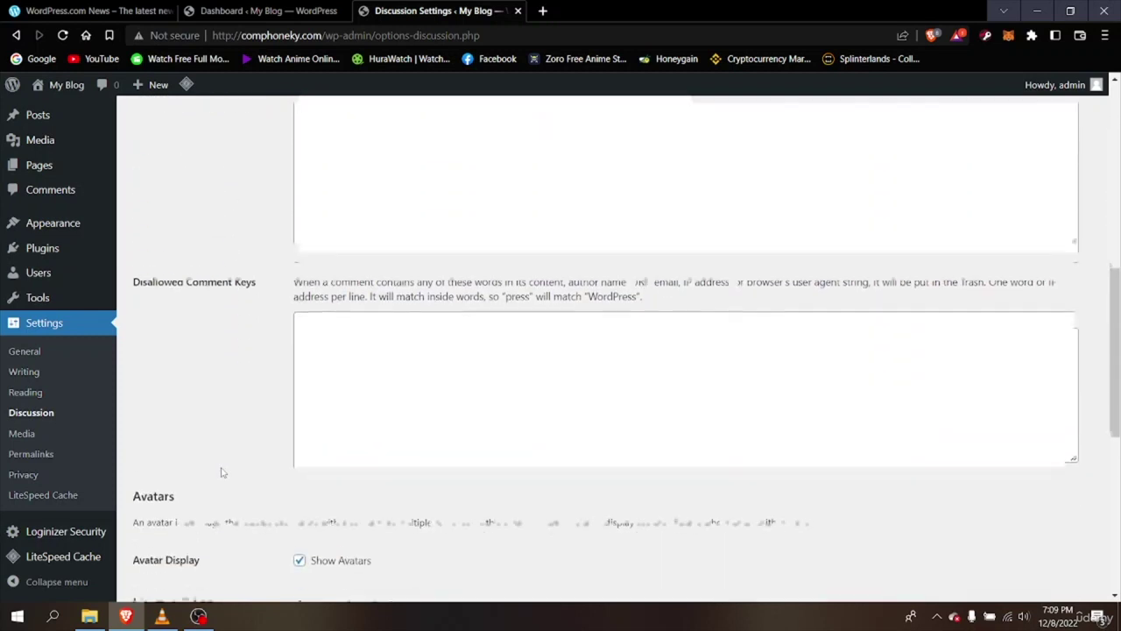
{"action": "scroll", "coordinate": [222, 473], "scroll_direction": "down", "scroll_amount": 3}
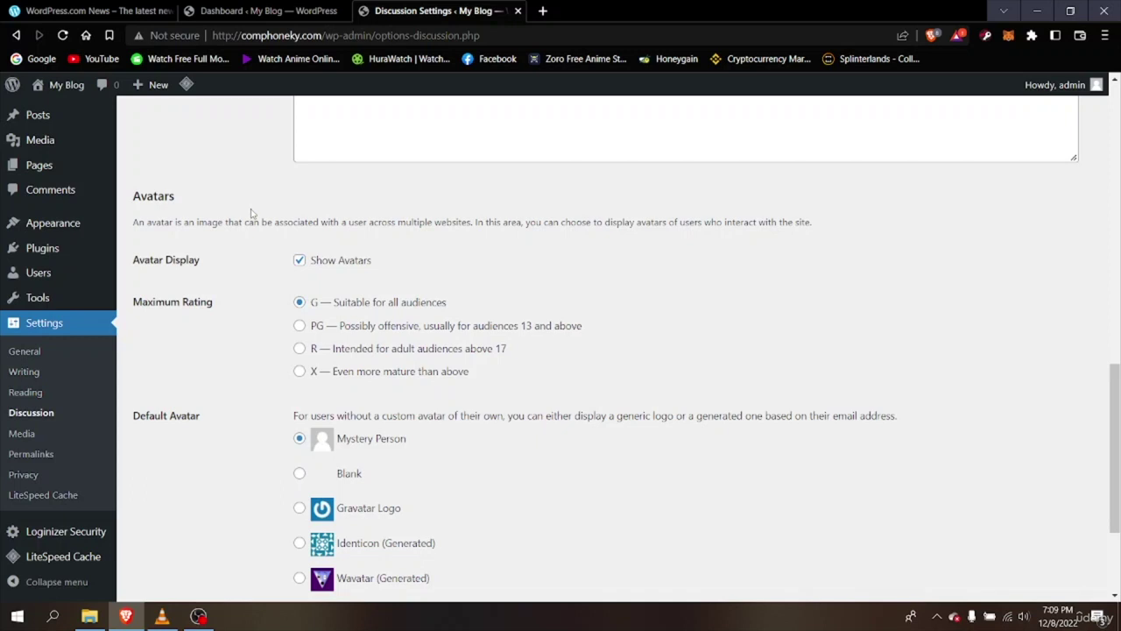
{"action": "scroll", "coordinate": [250, 213], "scroll_direction": "down", "scroll_amount": 2}
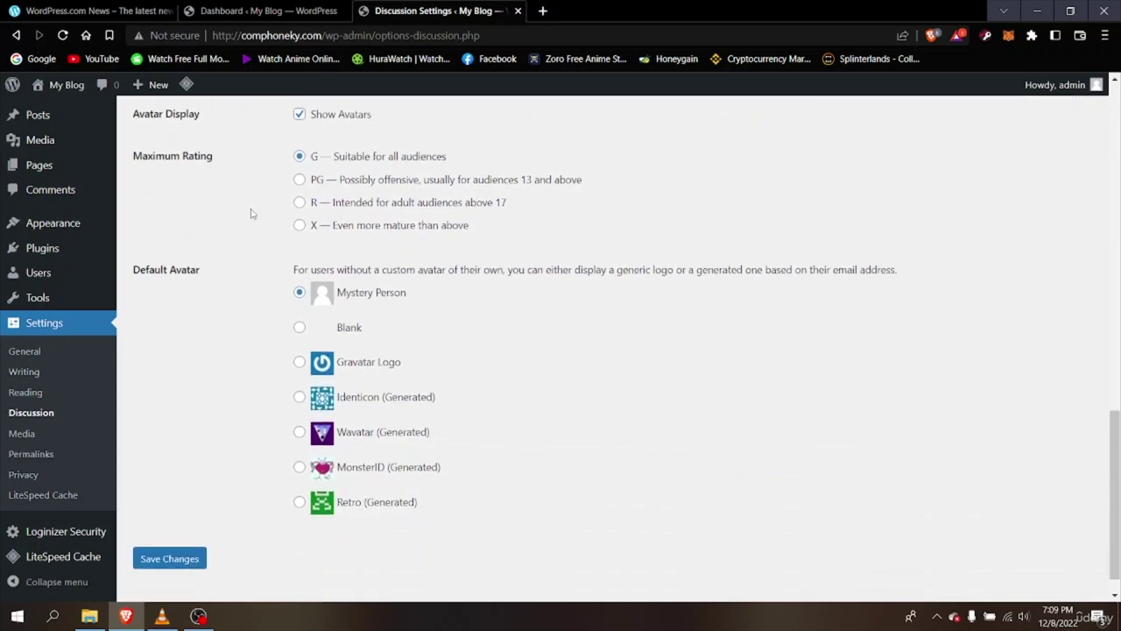
{"action": "scroll", "coordinate": [280, 342], "scroll_direction": "up", "scroll_amount": 1}
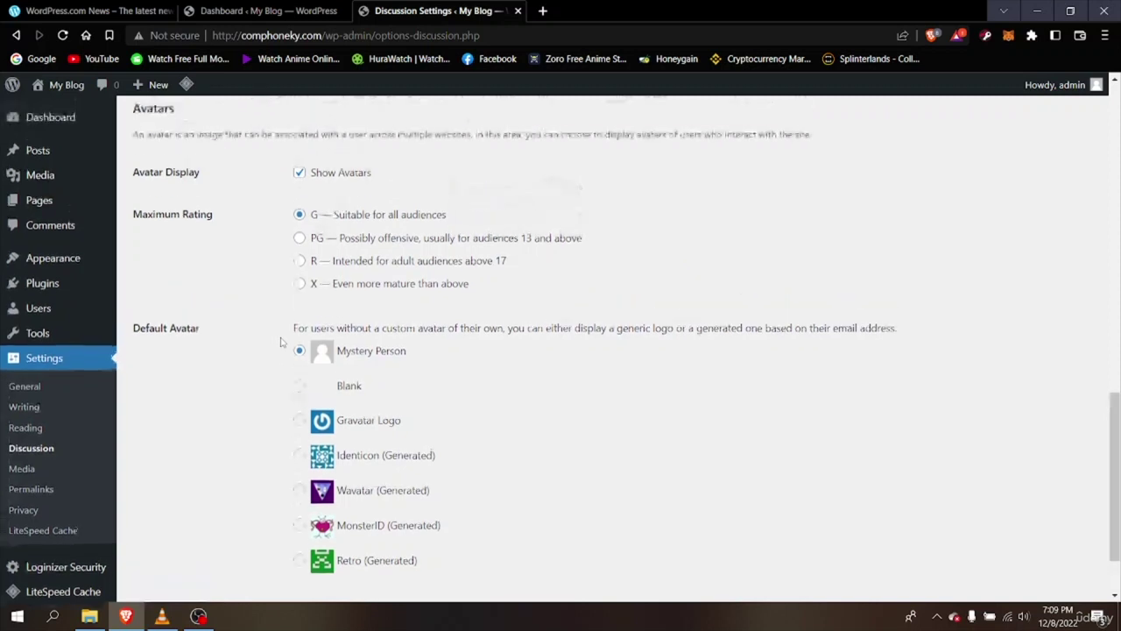
{"action": "scroll", "coordinate": [281, 342], "scroll_direction": "down", "scroll_amount": 1}
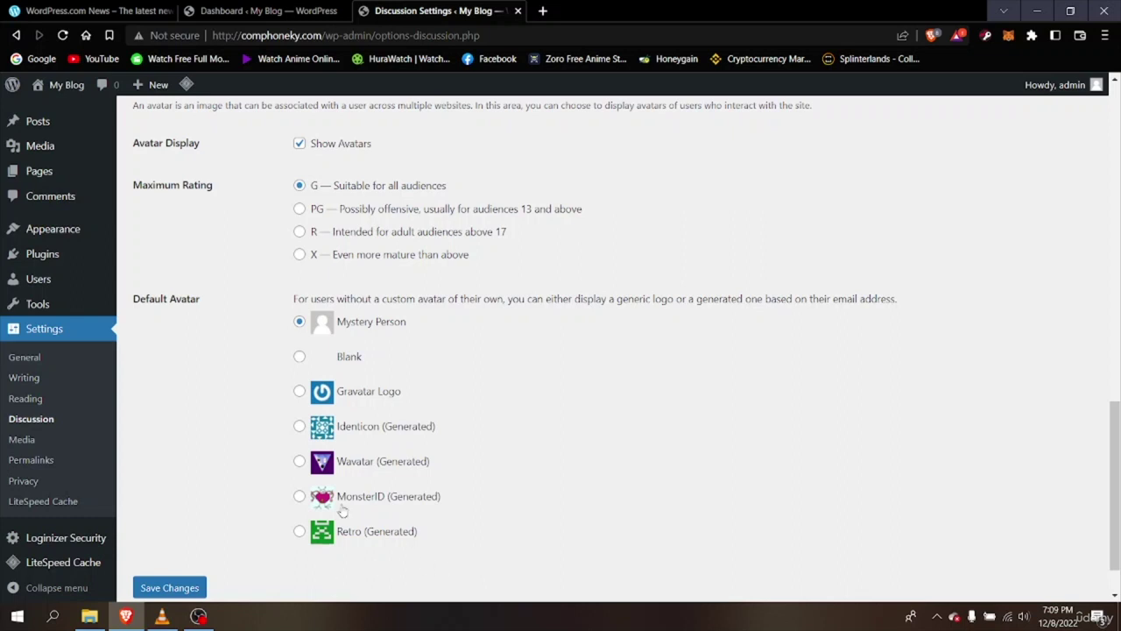
{"action": "scroll", "coordinate": [343, 511], "scroll_direction": "down", "scroll_amount": 2}
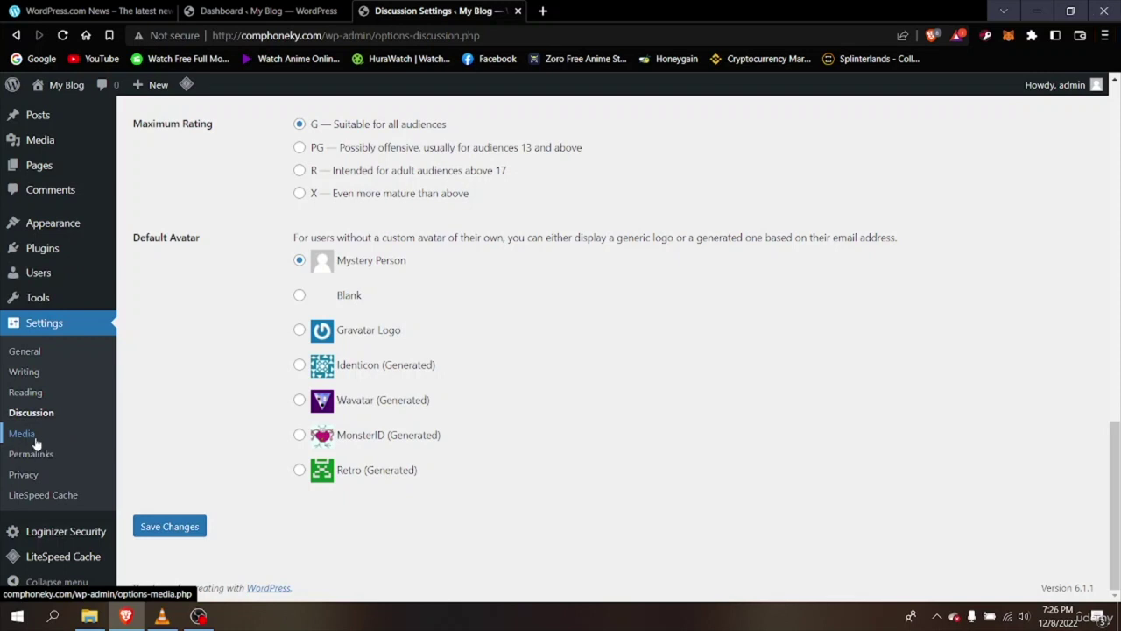
- Open the Media settings and review the image size and file upload options
{"action": "left_click", "coordinate": [35, 443]}
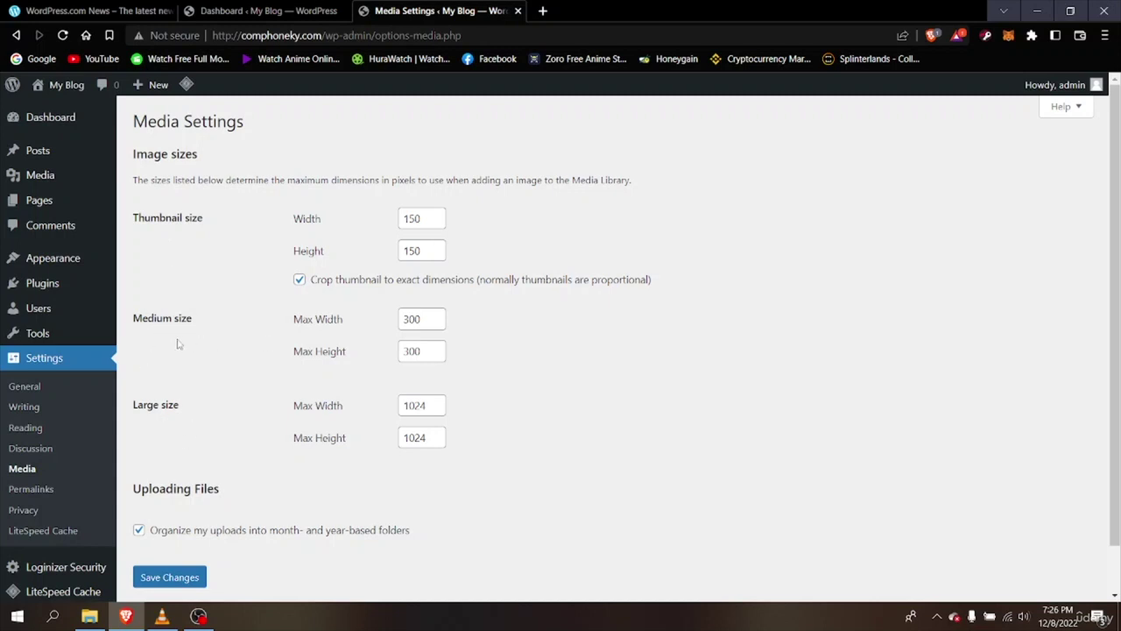
{"action": "scroll", "coordinate": [177, 343], "scroll_direction": "down", "scroll_amount": 1}
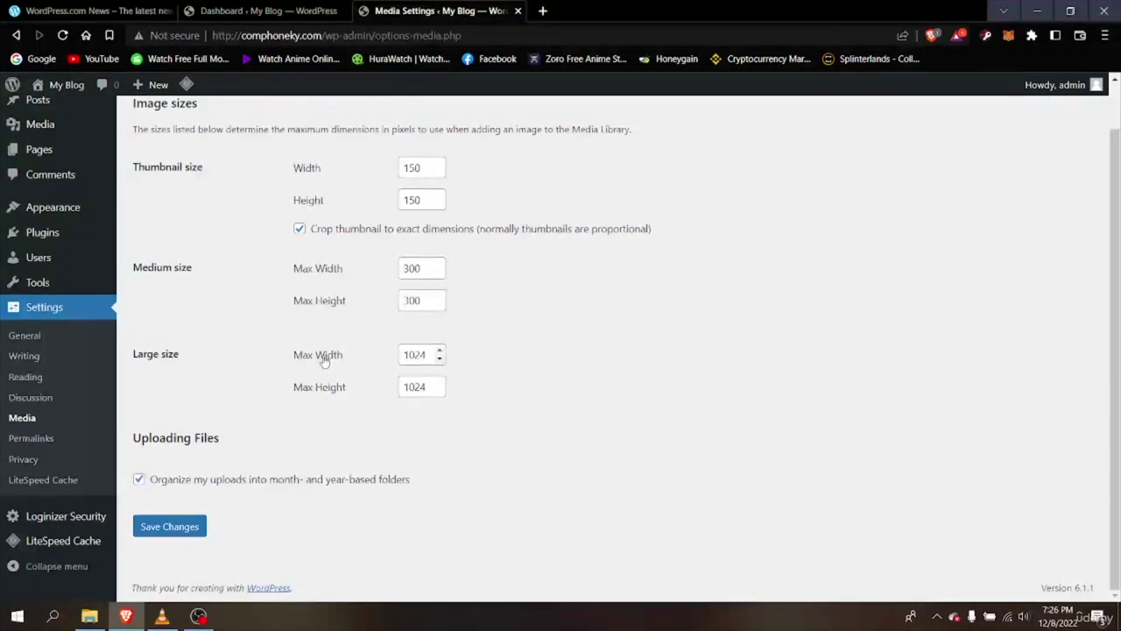
- Open the Permalink settings and review the permalink structure options, from Plain through Custom Structure with its available tags
{"action": "scroll", "coordinate": [323, 361], "scroll_direction": "up", "scroll_amount": 1}
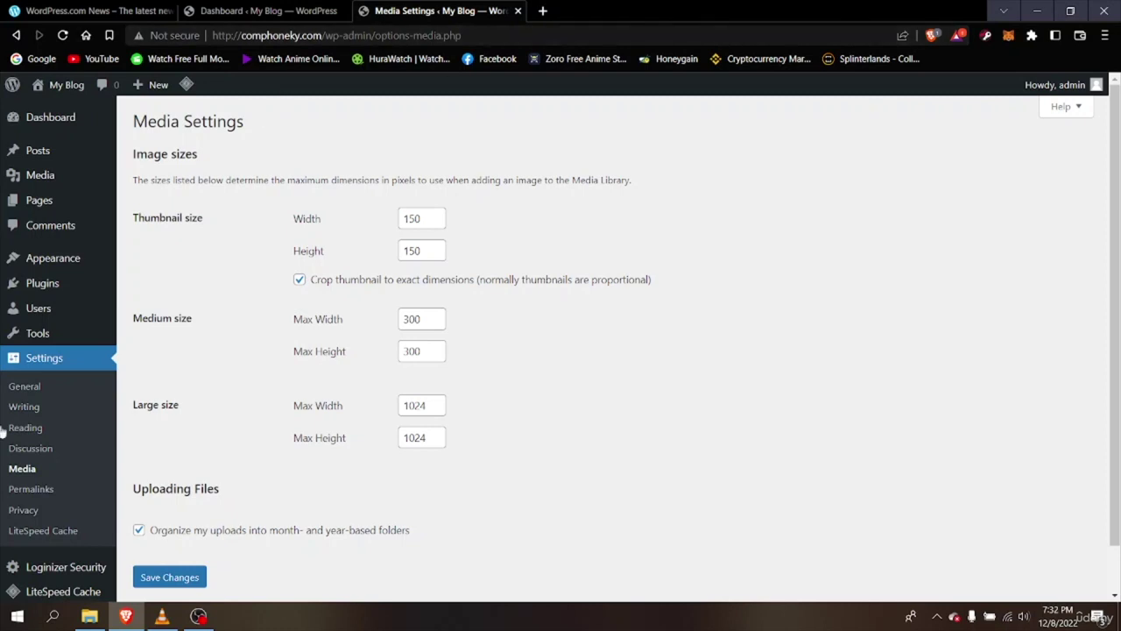
{"action": "left_click", "coordinate": [32, 490]}
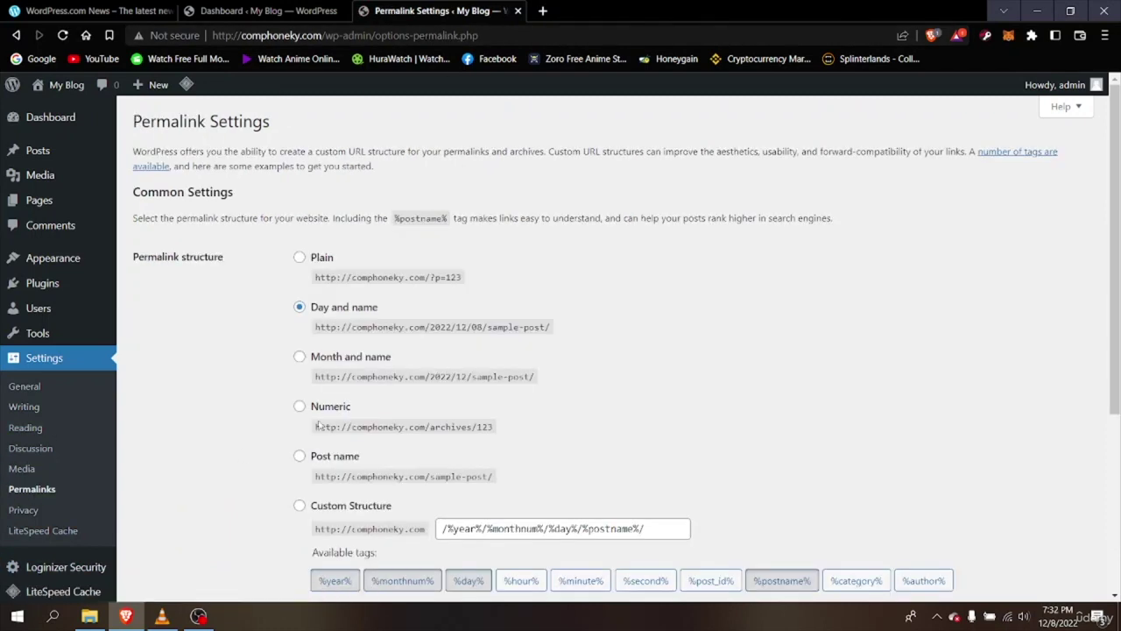
{"action": "scroll", "coordinate": [964, 228], "scroll_direction": "down", "scroll_amount": 1}
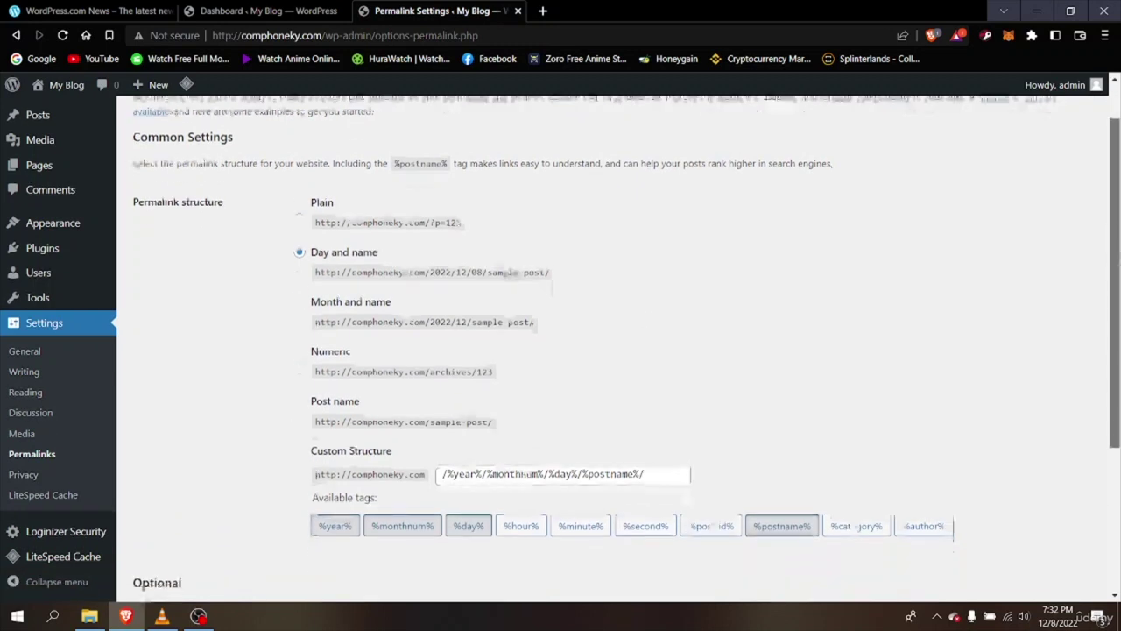
{"action": "scroll", "coordinate": [963, 228], "scroll_direction": "up", "scroll_amount": 1}
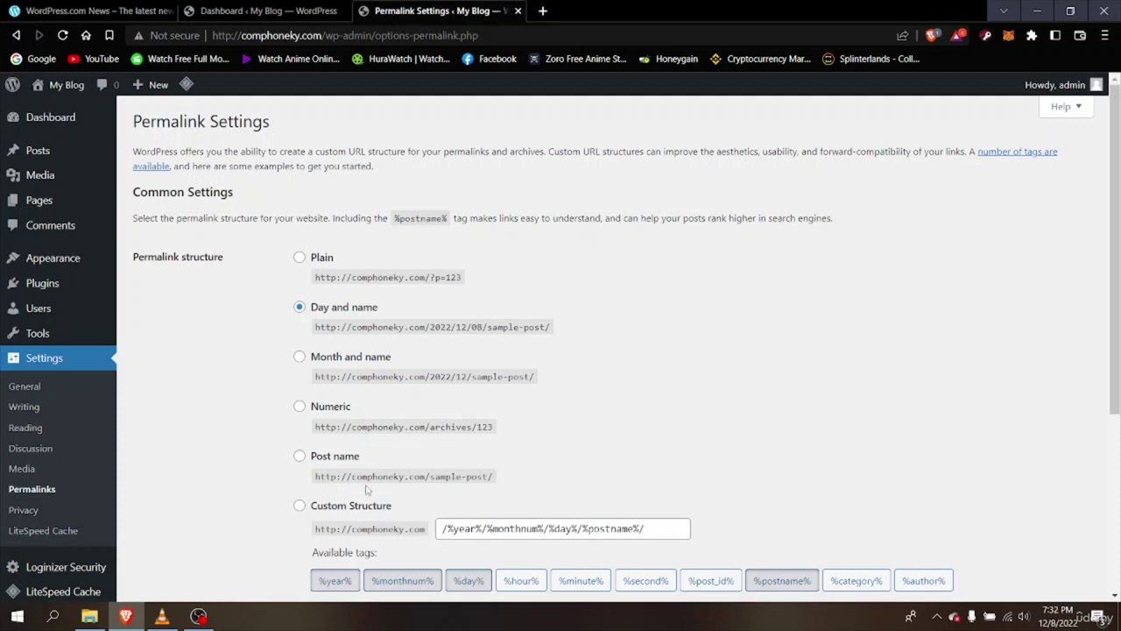
{"action": "scroll", "coordinate": [1115, 350], "scroll_direction": "down", "scroll_amount": 2}
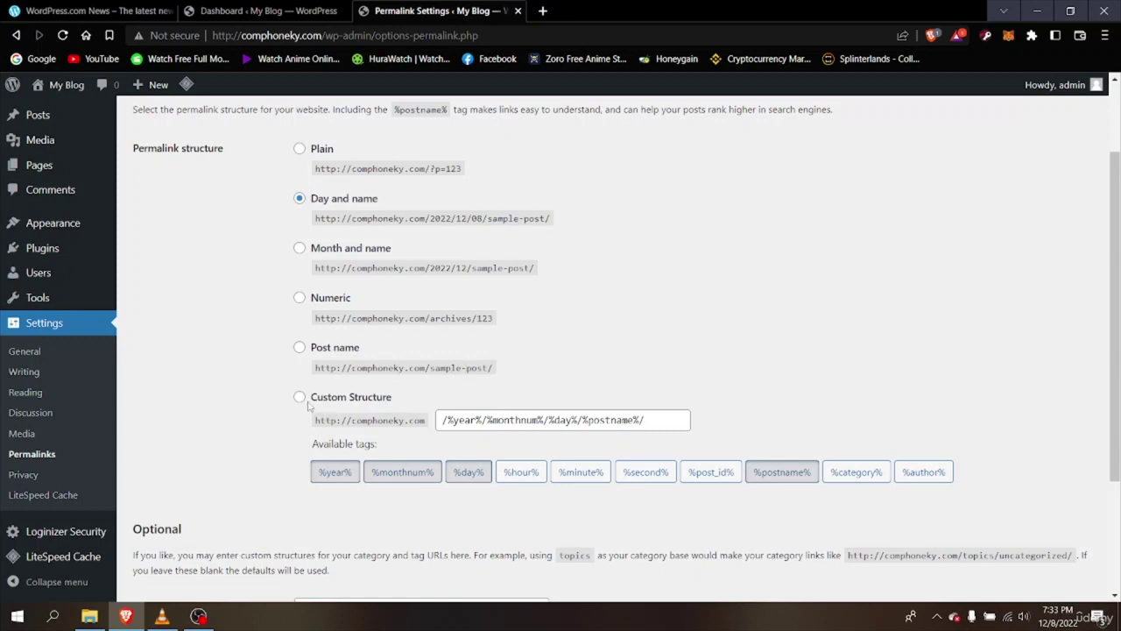
- Try the Custom Structure option for the permalinks, then choose the Post name structure instead
{"action": "left_click", "coordinate": [657, 419]}
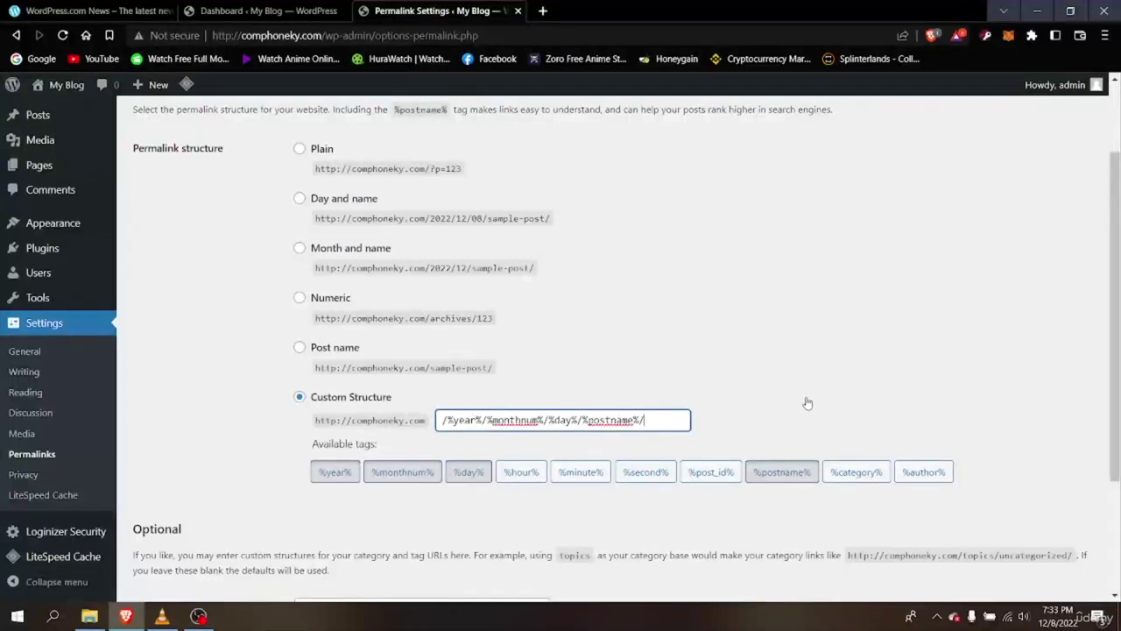
{"action": "key", "text": "shift+Tab"}
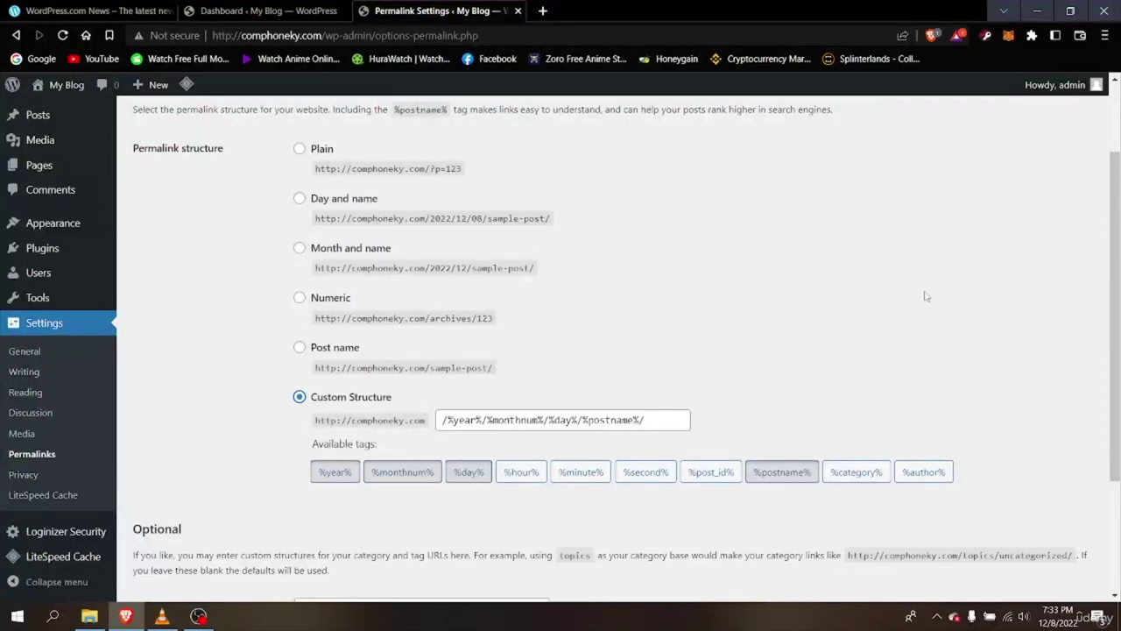
{"action": "key", "text": "Up"}
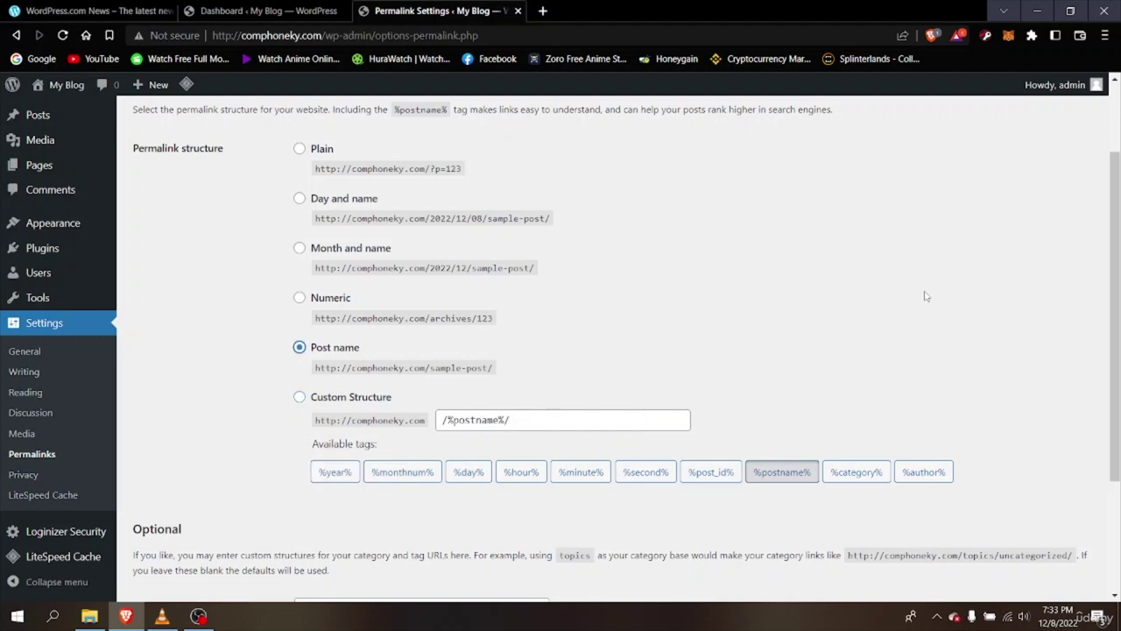
{"action": "scroll", "coordinate": [1117, 263], "scroll_direction": "up", "scroll_amount": 1}
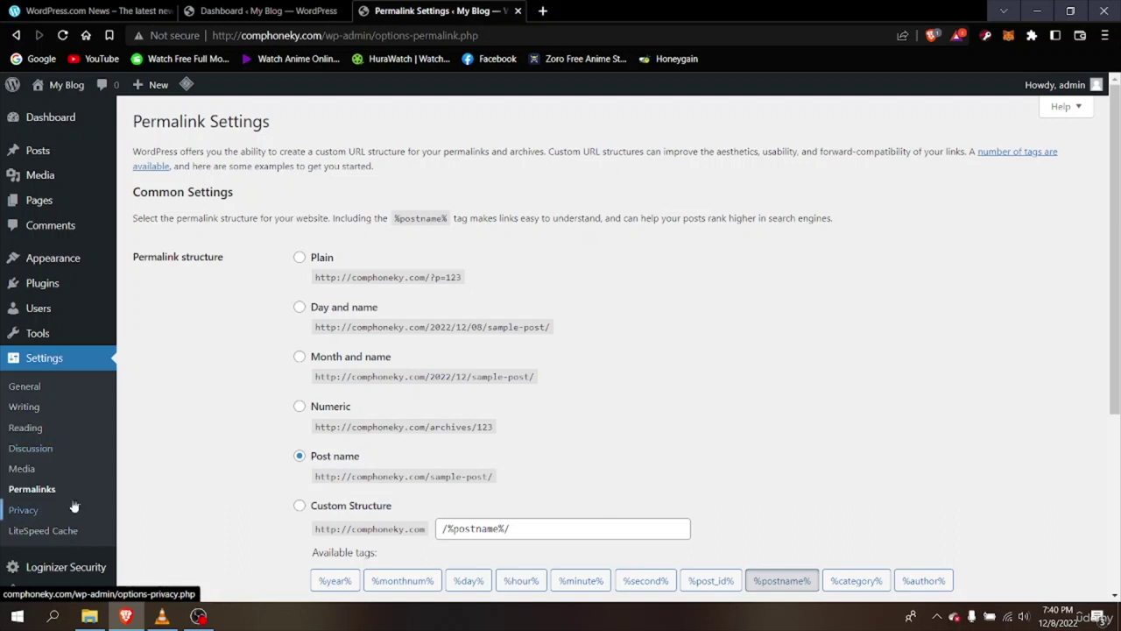
- Open the site's Privacy settings, then switch to the WordPress.com blog and open the Privacy page linked in its footer
{"action": "left_click", "coordinate": [36, 512]}
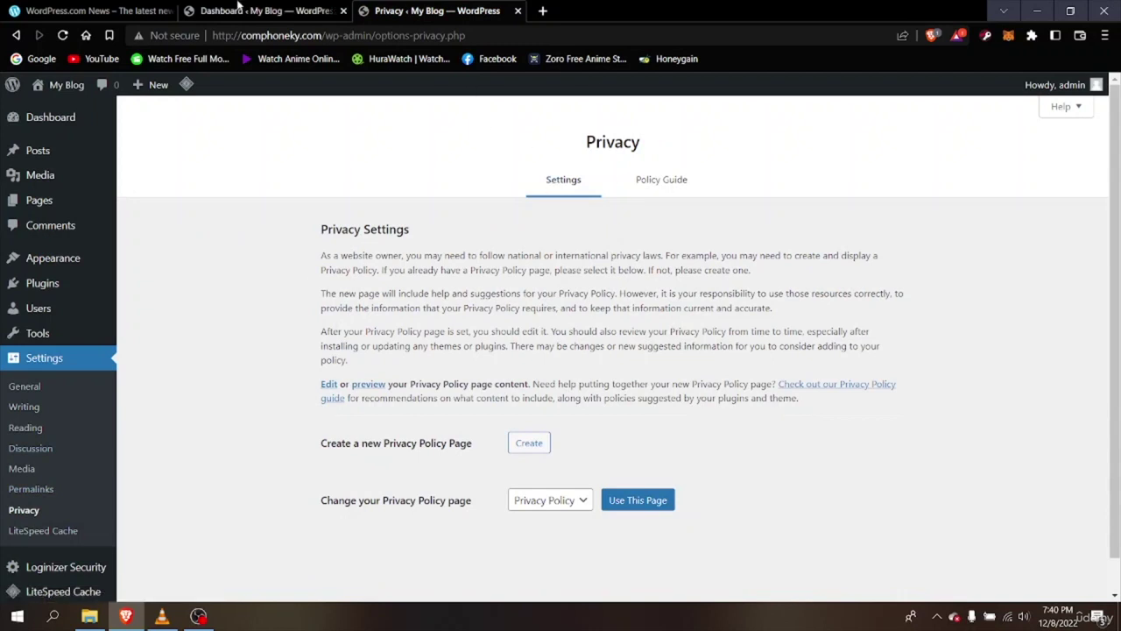
{"action": "left_click", "coordinate": [118, 9]}
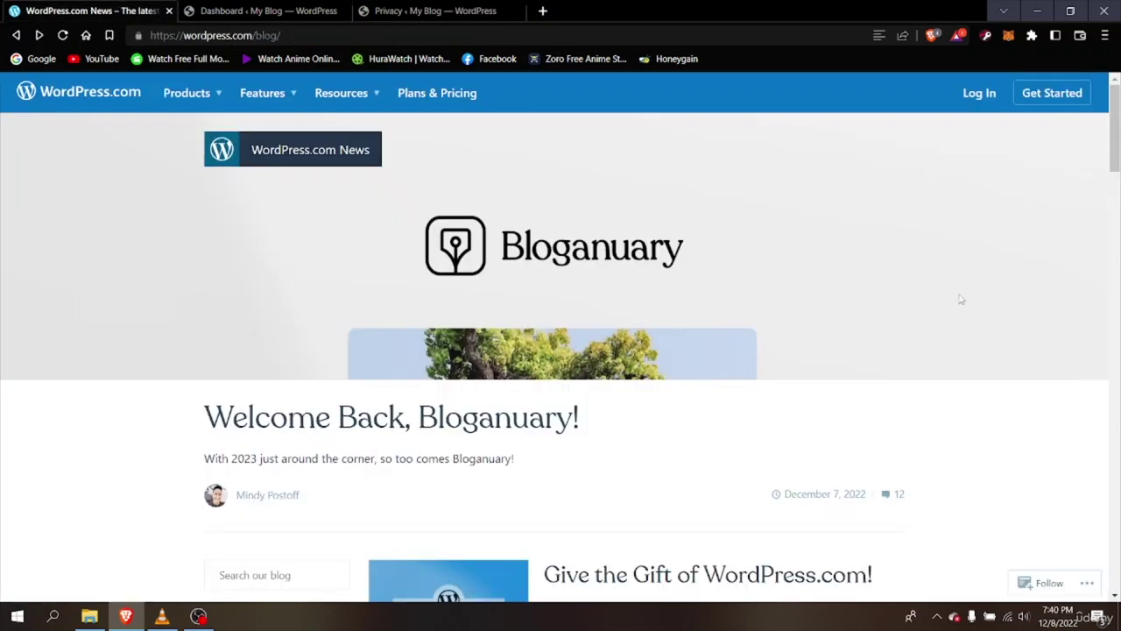
{"action": "scroll", "coordinate": [1010, 220], "scroll_direction": "down", "scroll_amount": 1}
{"action": "scroll", "coordinate": [1010, 220], "scroll_direction": "down", "scroll_amount": 10}
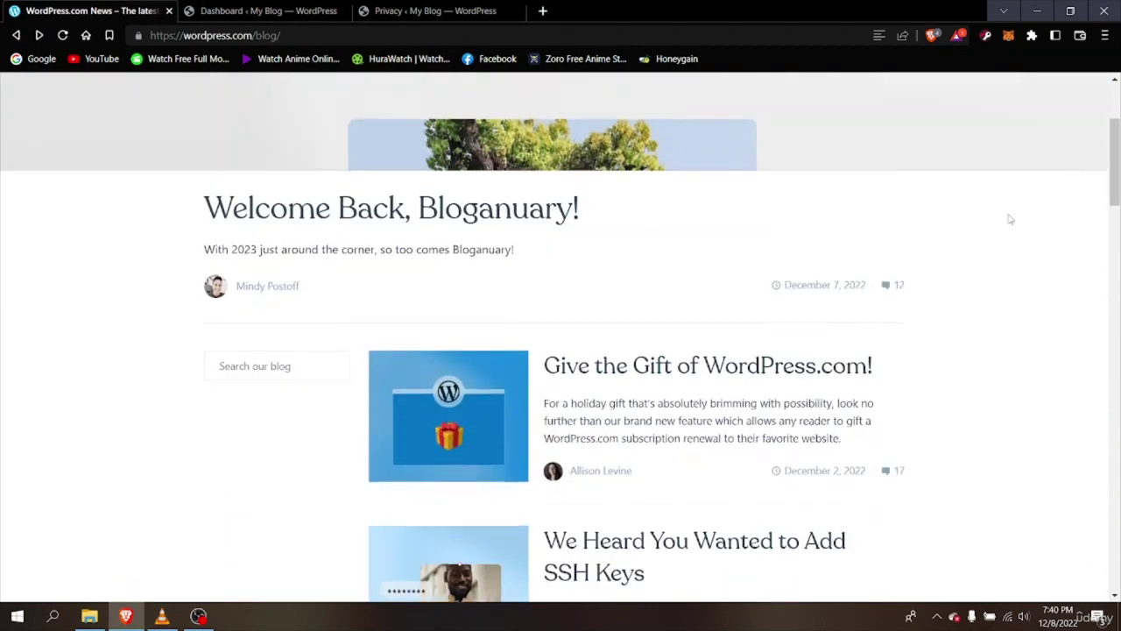
{"action": "scroll", "coordinate": [1011, 220], "scroll_direction": "down", "scroll_amount": 10}
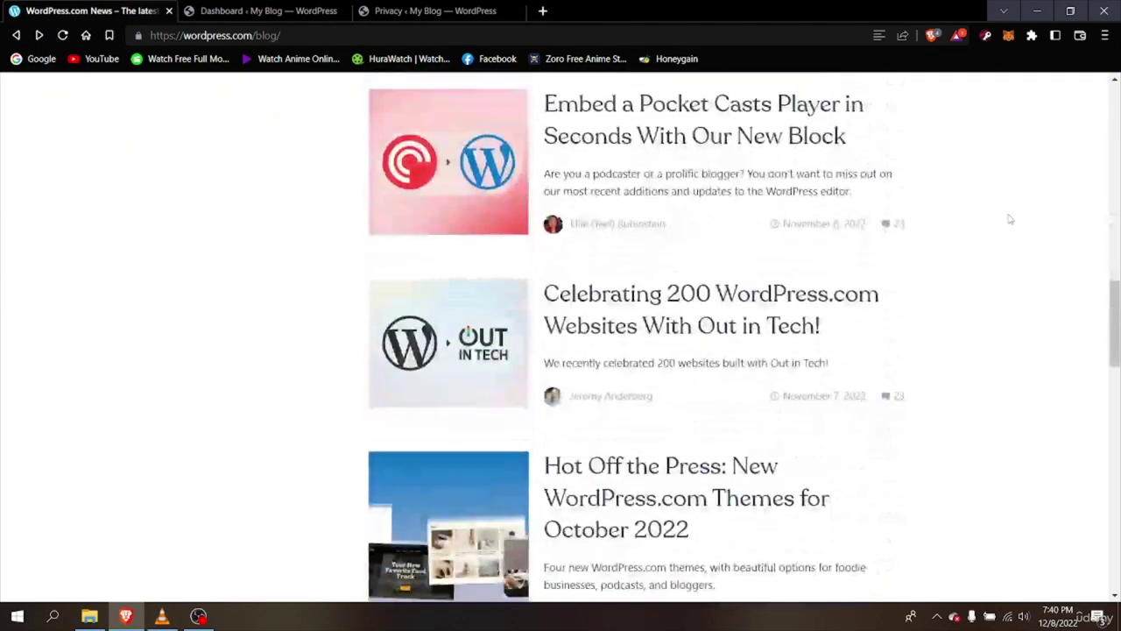
{"action": "scroll", "coordinate": [1010, 220], "scroll_direction": "down", "scroll_amount": 5}
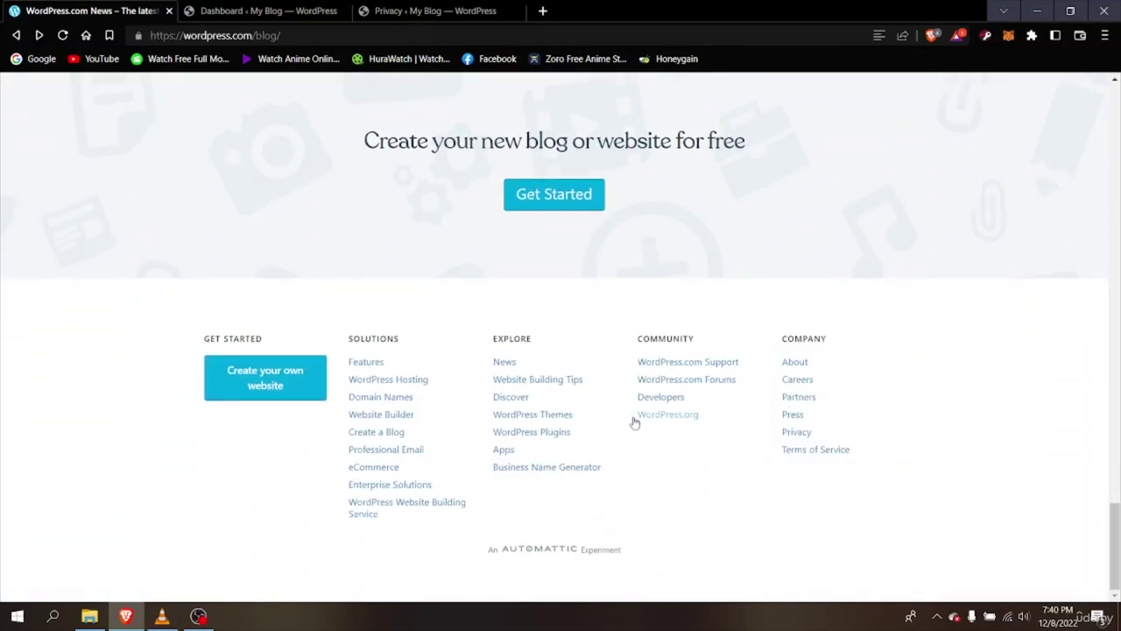
{"action": "left_click", "coordinate": [806, 435]}
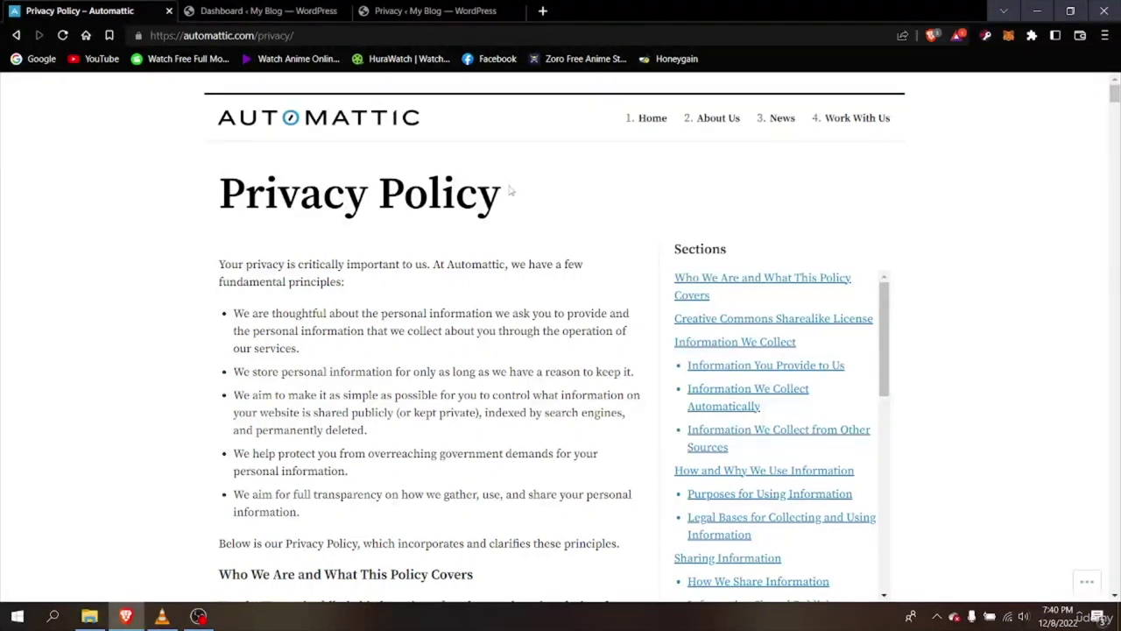
- Read through Automattic's Privacy Policy, from its fundamental principles to the section on information users provide
{"action": "scroll", "coordinate": [511, 190], "scroll_direction": "down", "scroll_amount": 6}
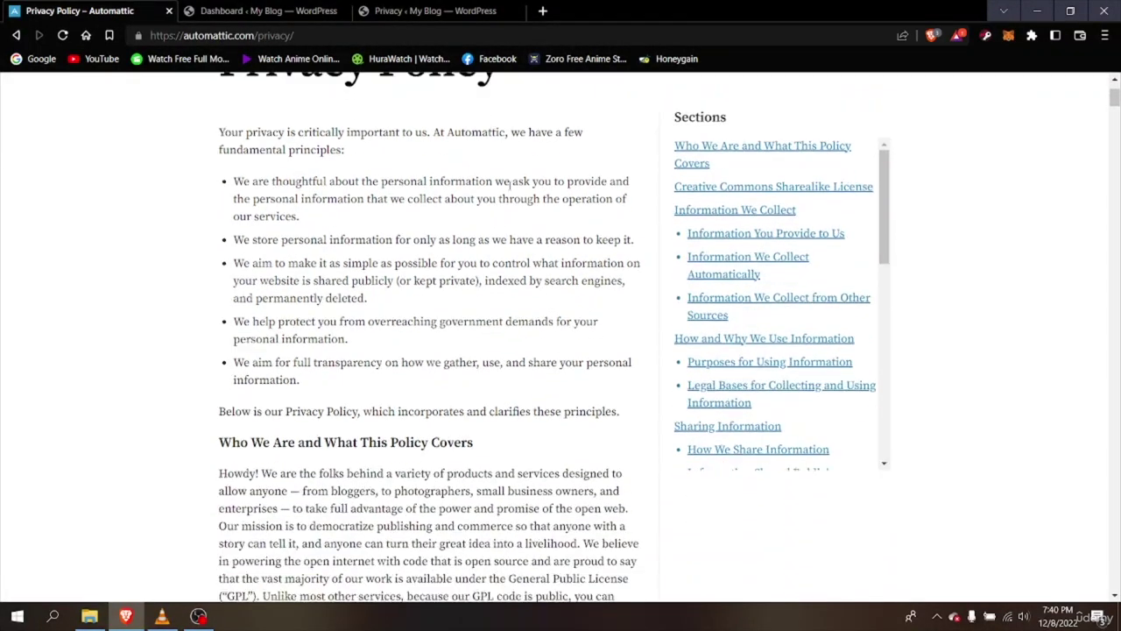
{"action": "scroll", "coordinate": [511, 191], "scroll_direction": "down", "scroll_amount": 13}
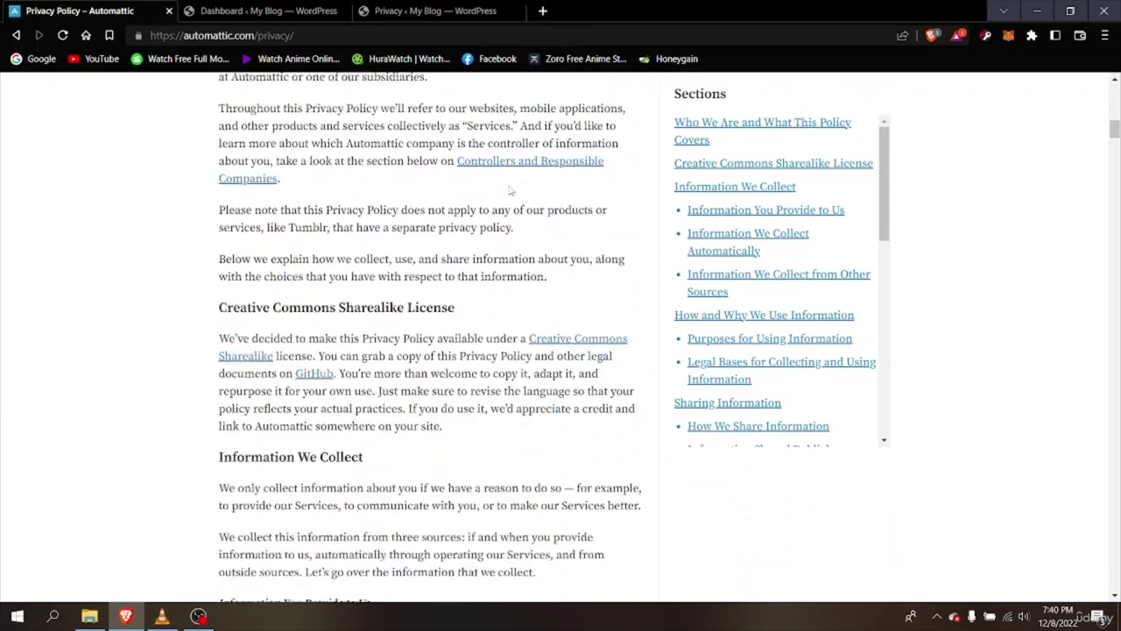
{"action": "scroll", "coordinate": [509, 185], "scroll_direction": "down", "scroll_amount": 6}
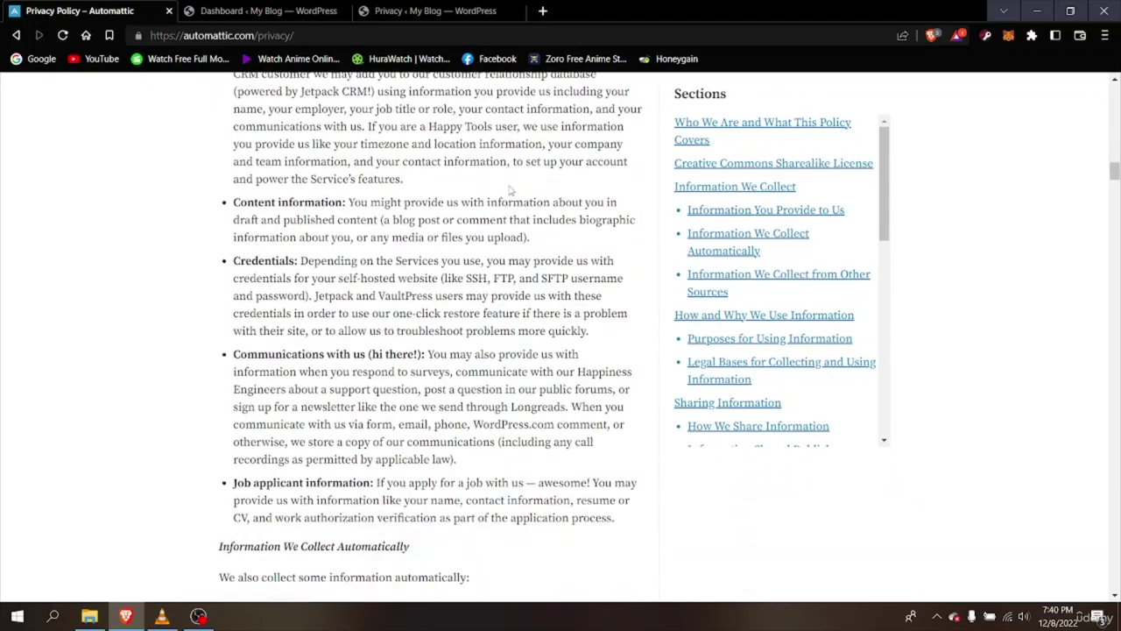
- Return to the site's Privacy settings and look over the submenu options of the Users and Plugins sections
{"action": "left_click", "coordinate": [427, 9]}
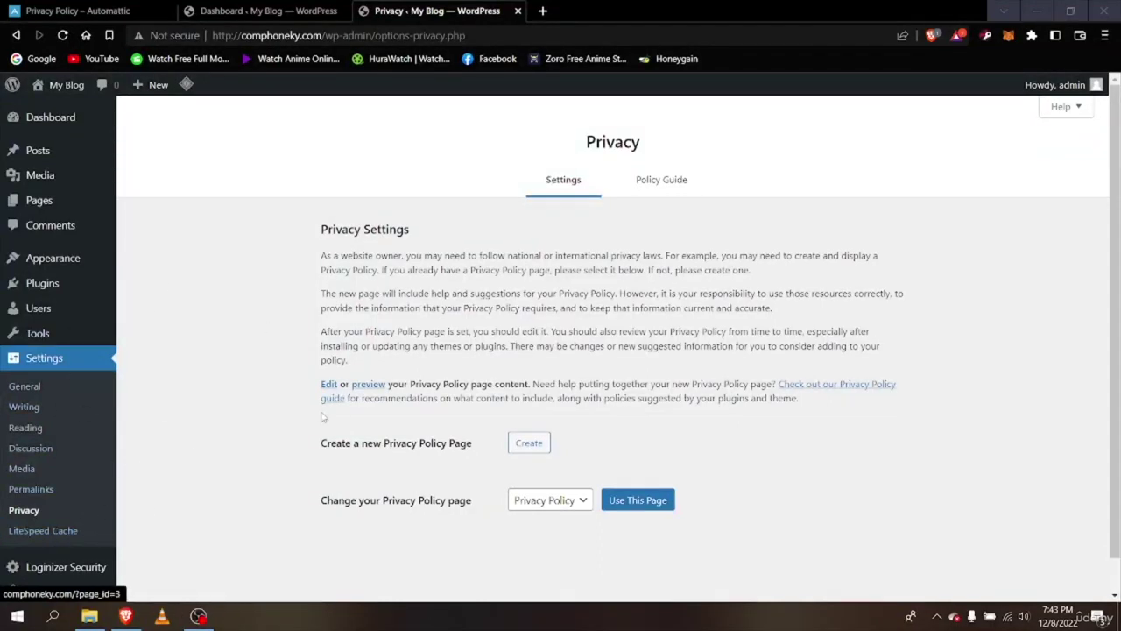
{"action": "mouse_move", "coordinate": [35, 156]}
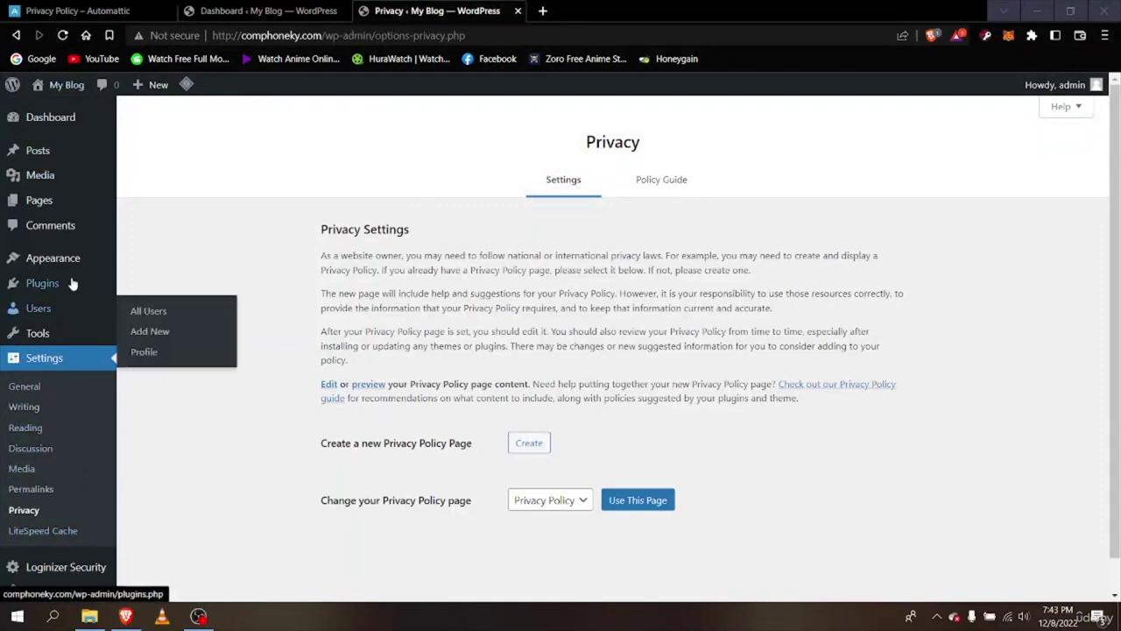
{"action": "mouse_move", "coordinate": [58, 282]}
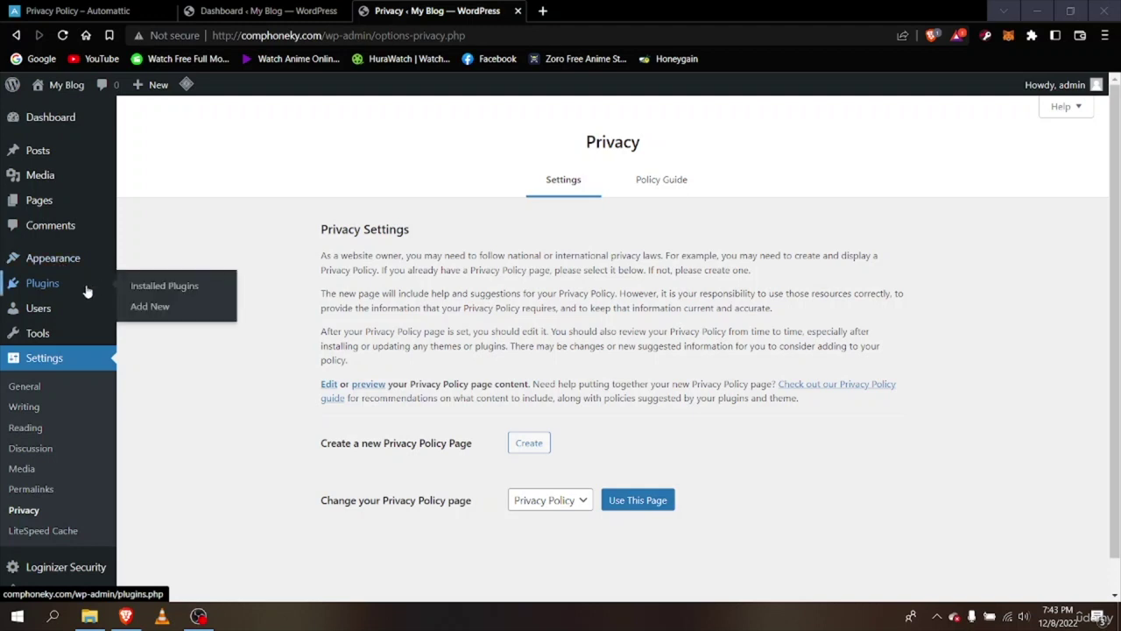